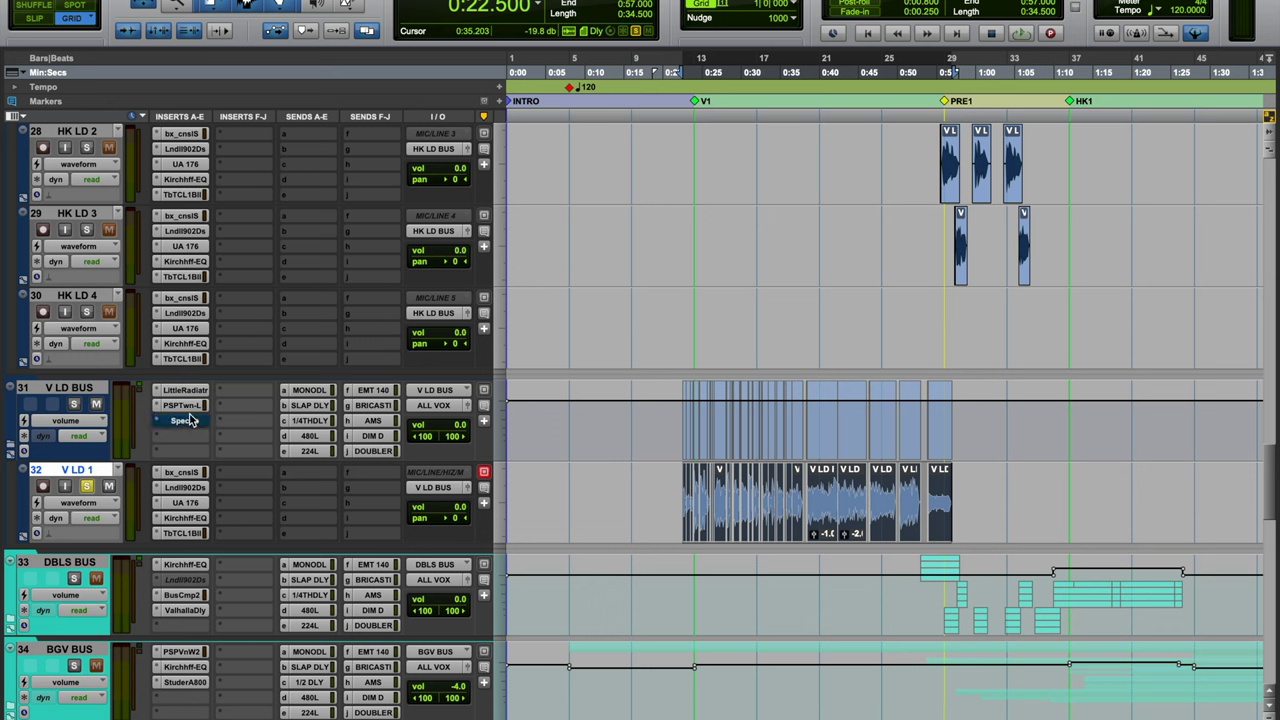
Step: Bypass all insert plug-ins on the V LD BUS and V LD 1 tracks, and play the unprocessed lead vocal
left_click_drag(189, 420, 192, 389)
left_click_drag(200, 533, 193, 472)
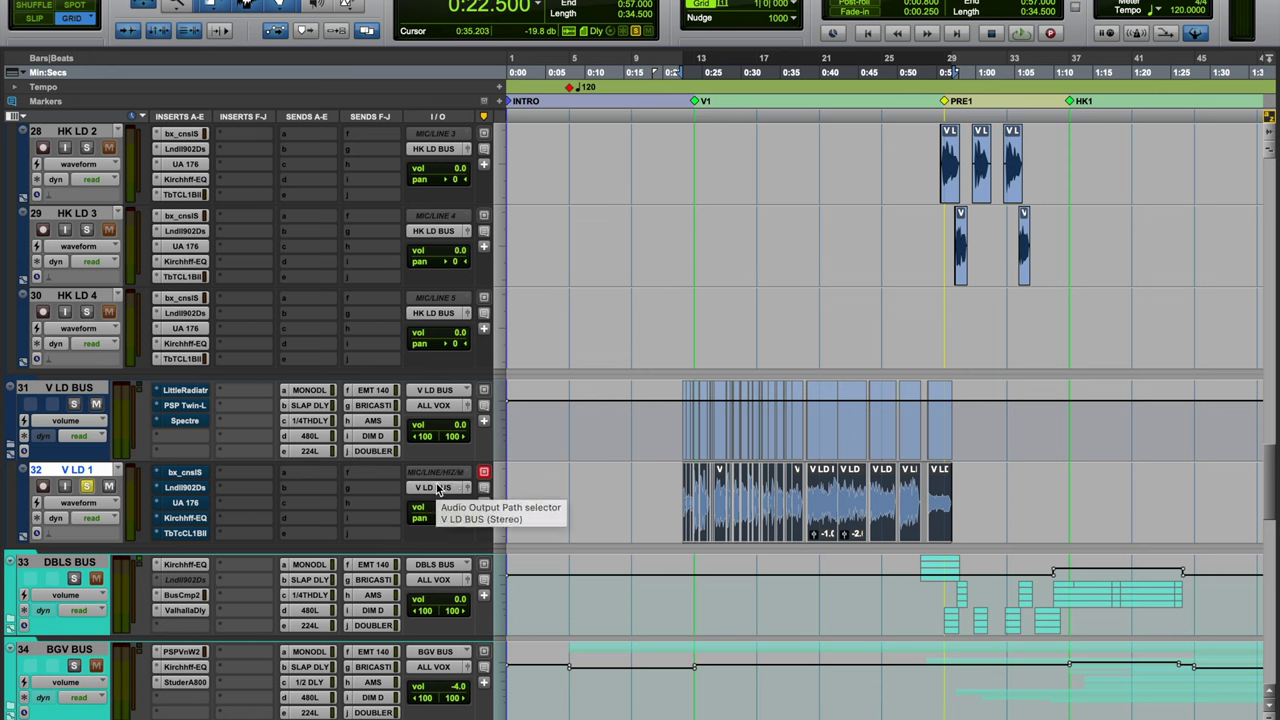
key("space")
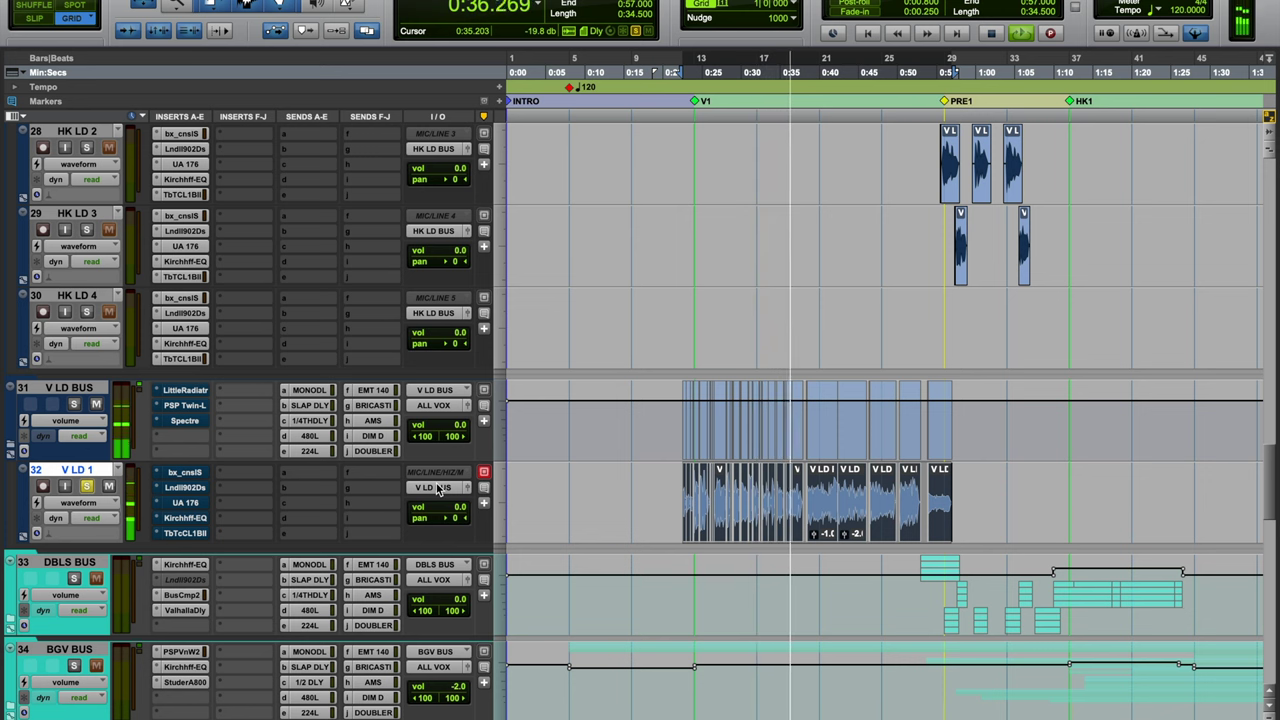
key("space")
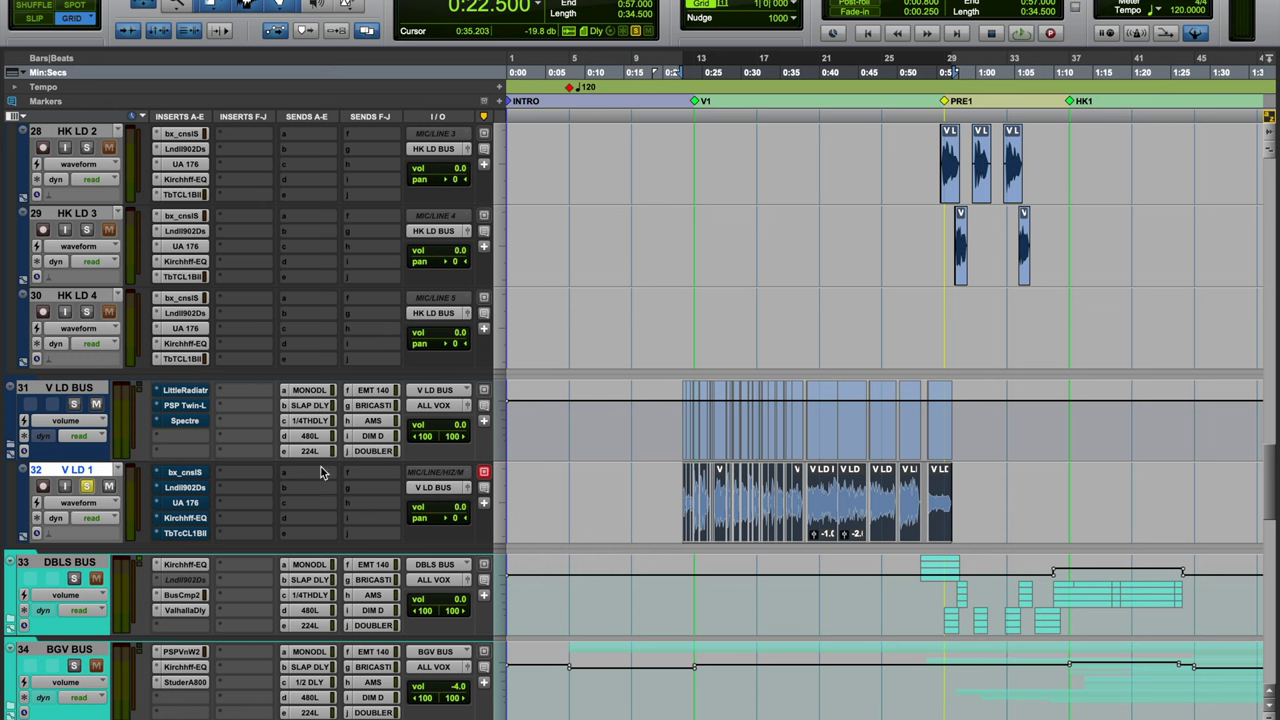
Step: Examine the clip edits and clip gain settings along the V LD 1 vocal through the verse
key("ctrl+bracketright")
key("ctrl+bracketright")
key("ctrl+bracketright")
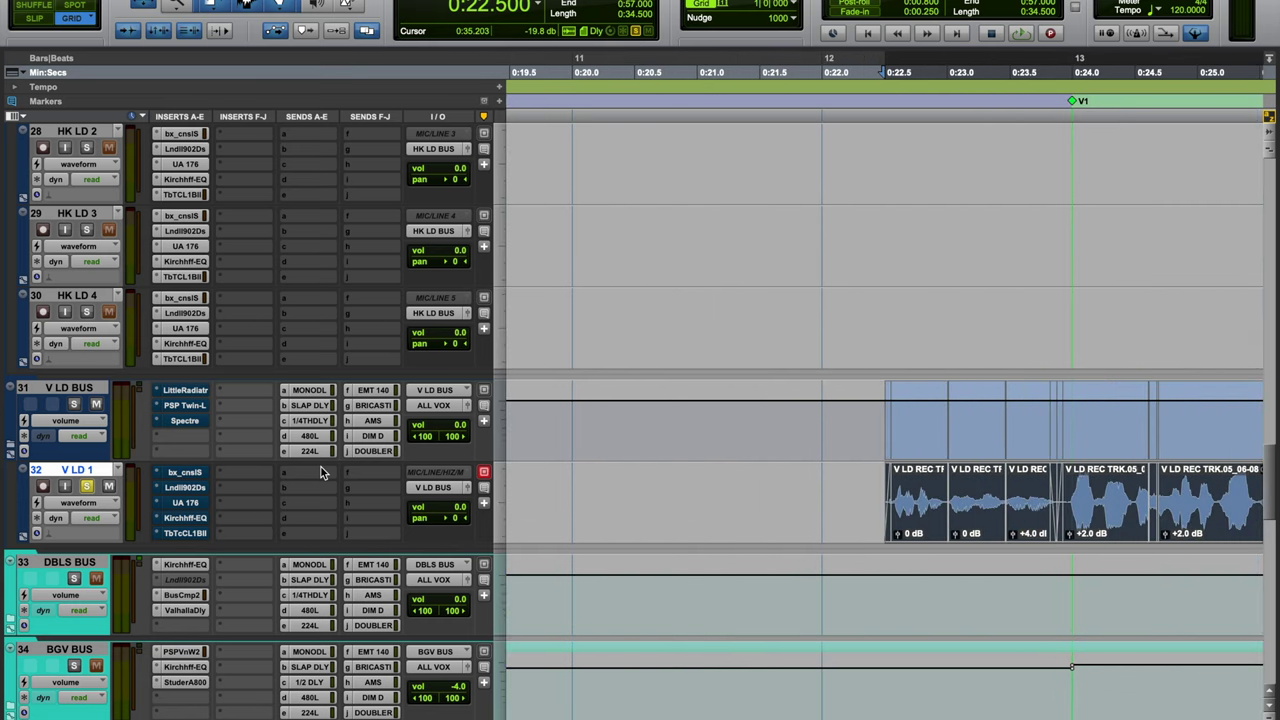
key("ctrl+bracketright")
scroll(906, 290, "right", 10)
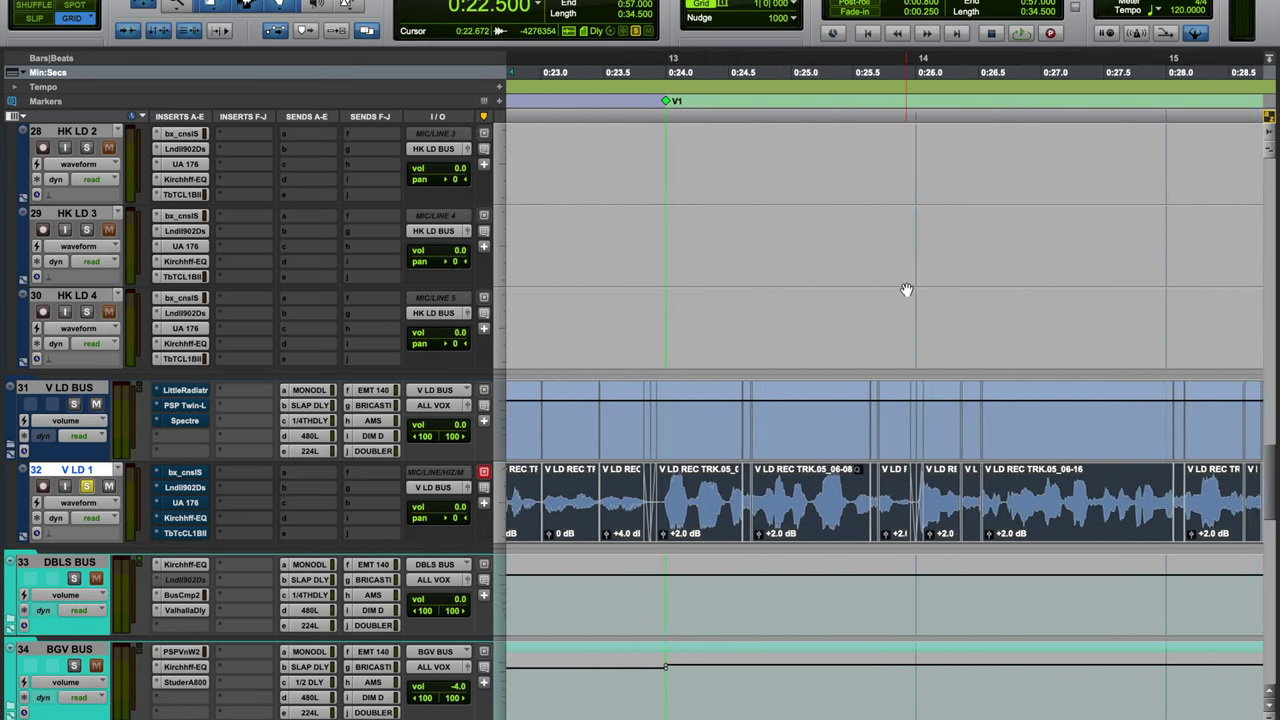
scroll(906, 290, "right", 3)
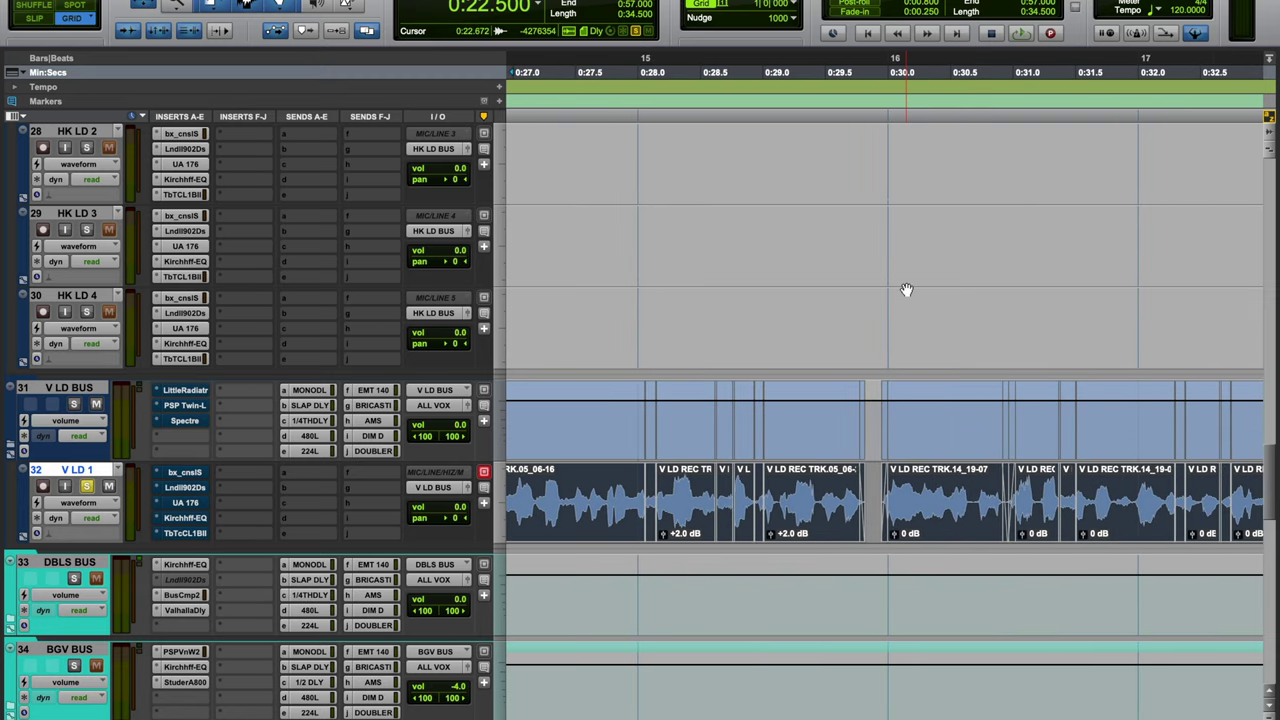
scroll(906, 290, "right", 3)
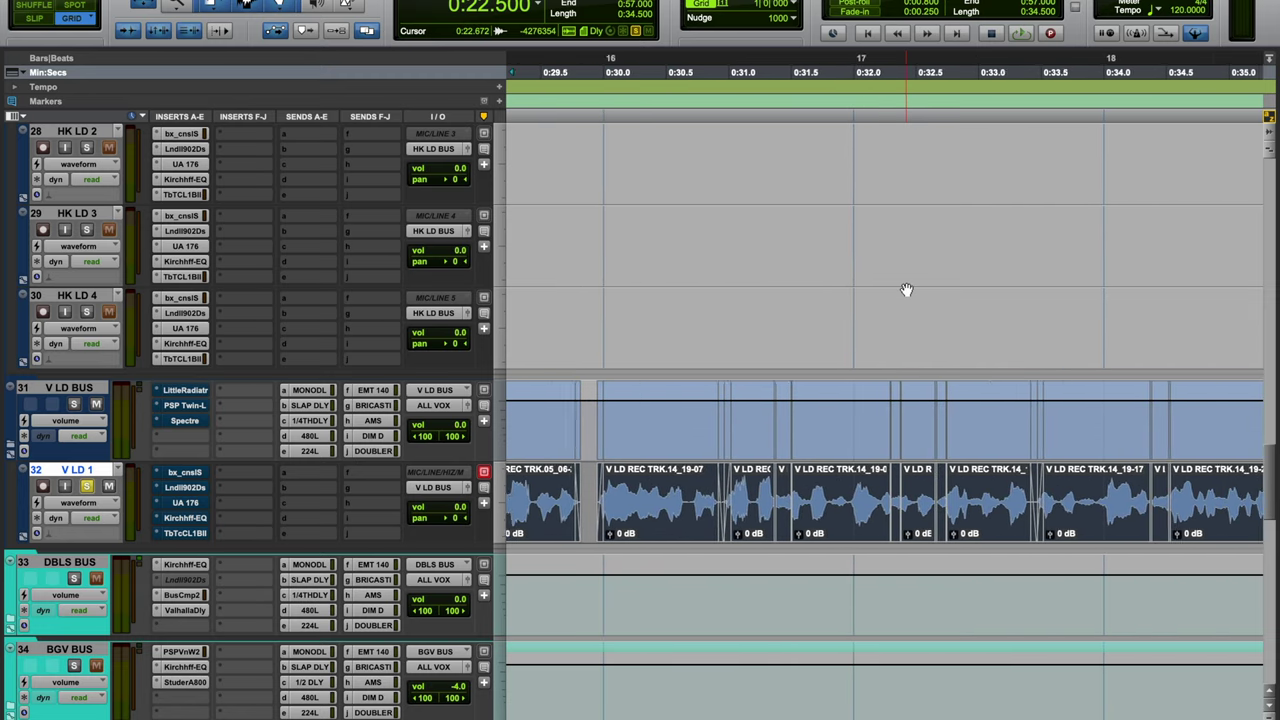
scroll(906, 290, "right", 5)
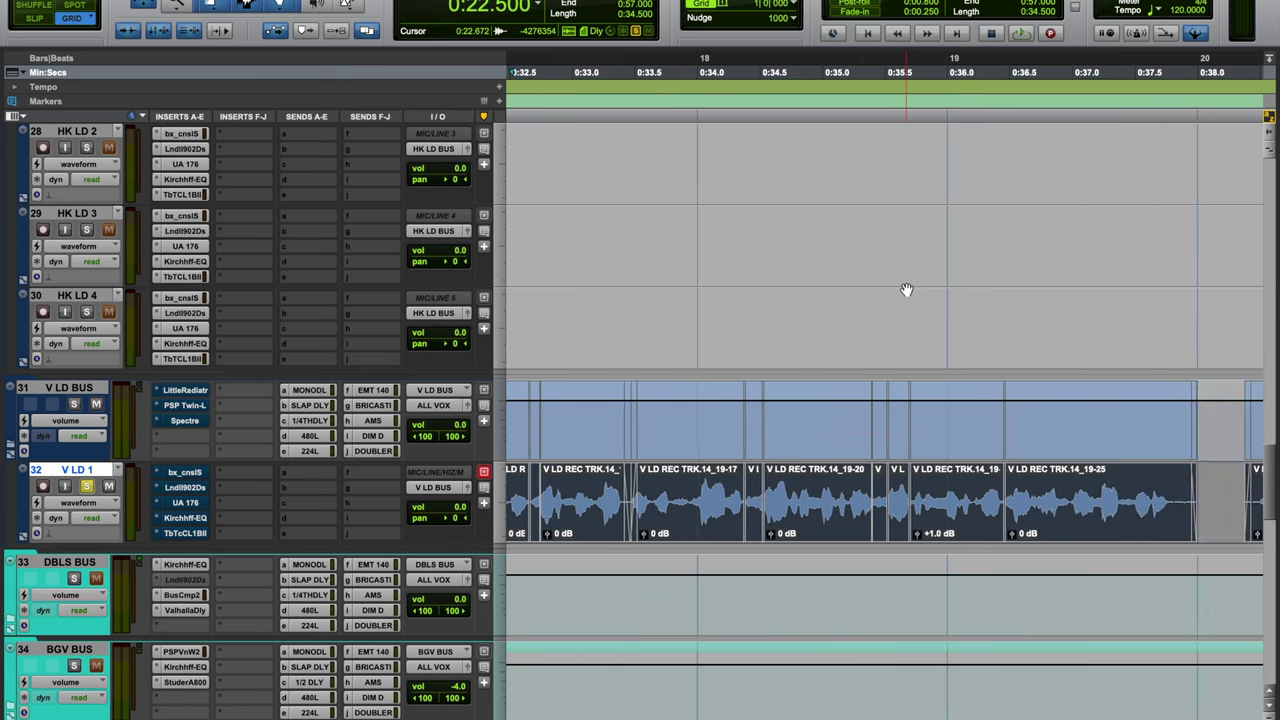
scroll(906, 290, "right", 1)
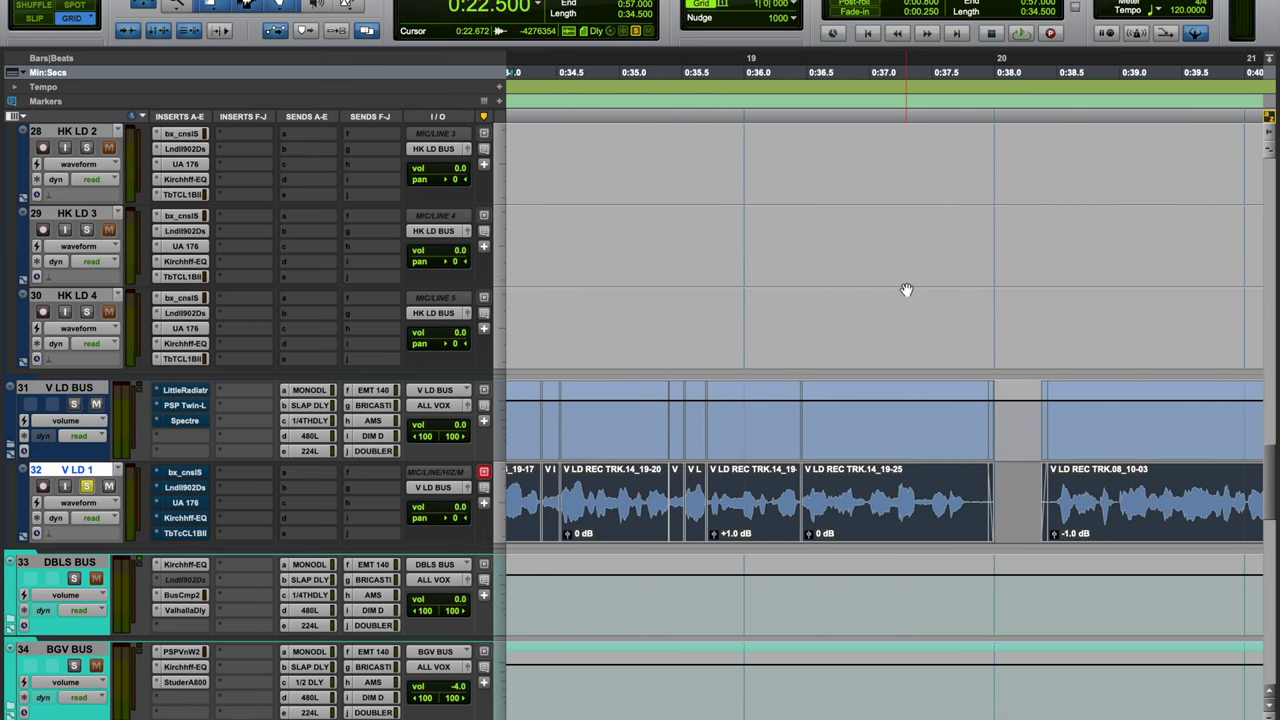
scroll(906, 290, "right", 5)
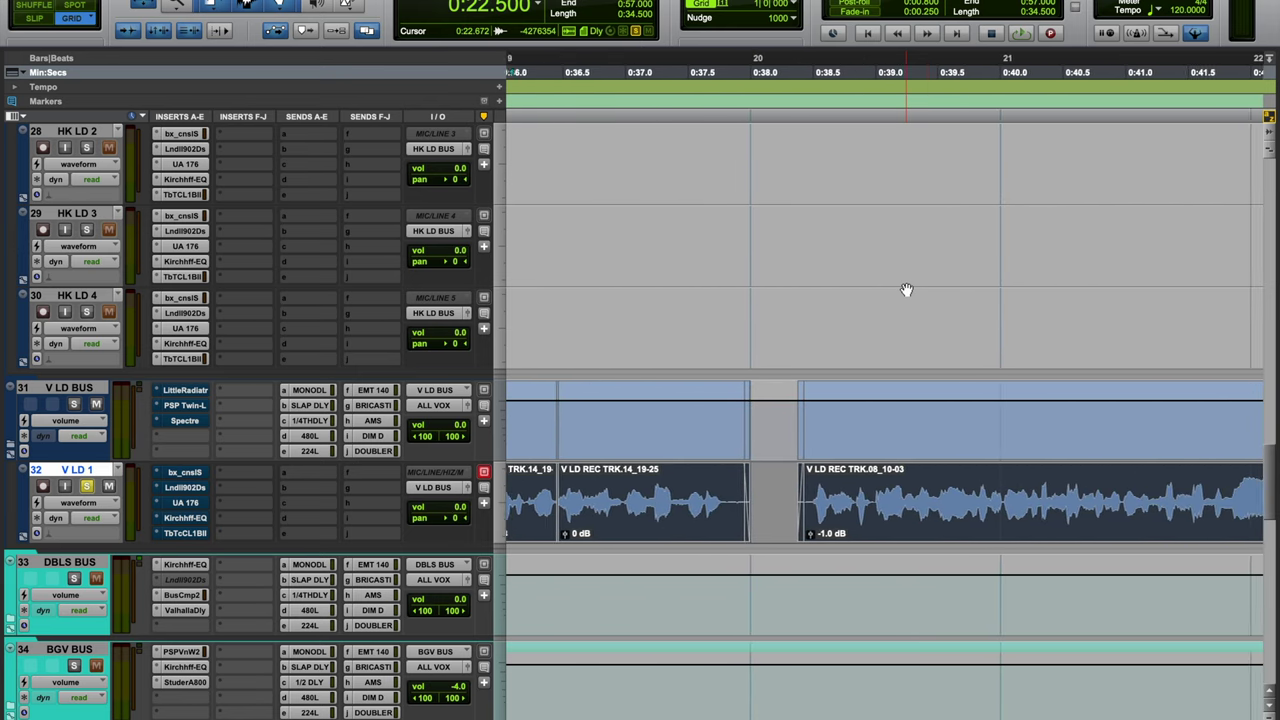
scroll(906, 290, "right", 4)
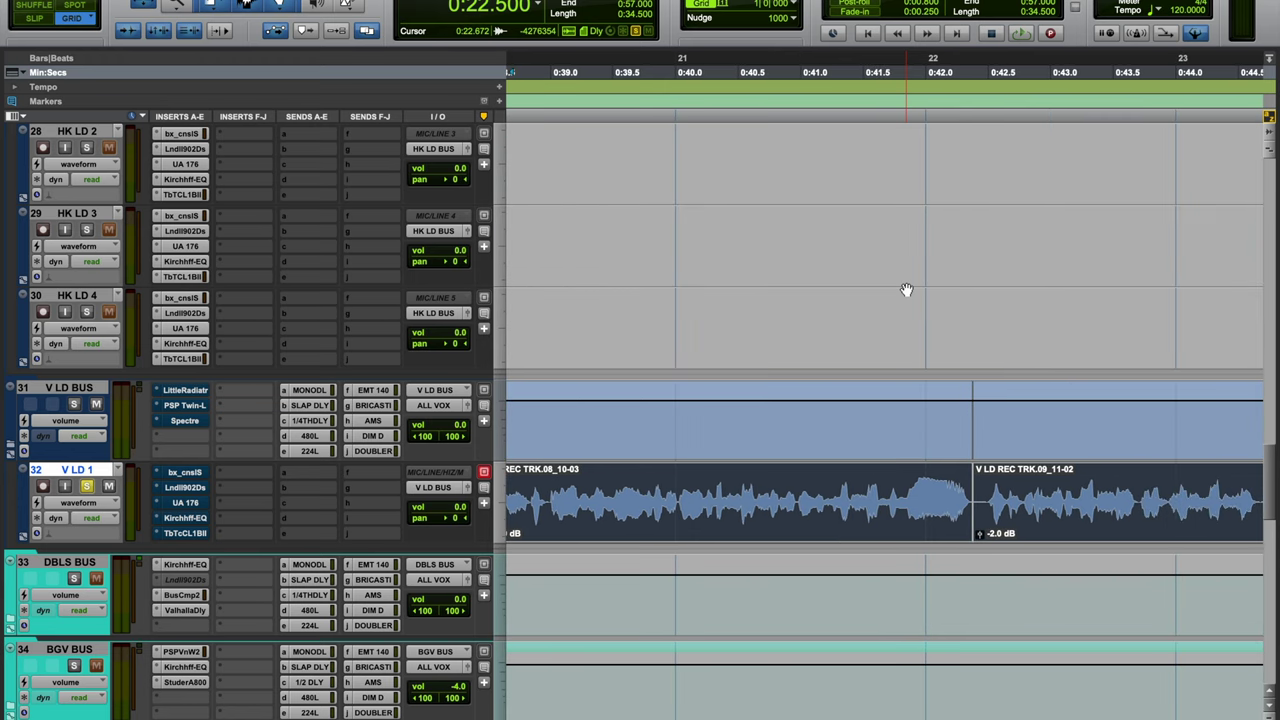
scroll(906, 290, "right", 1)
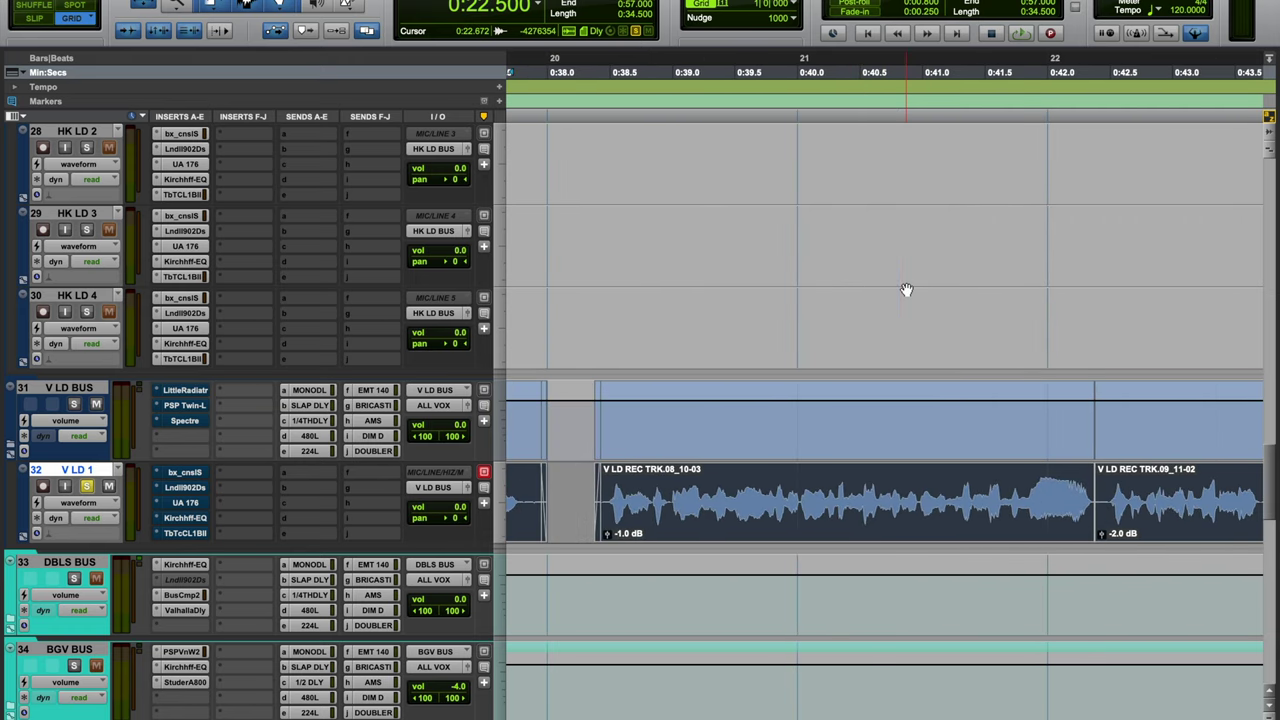
key("super+bracketleft")
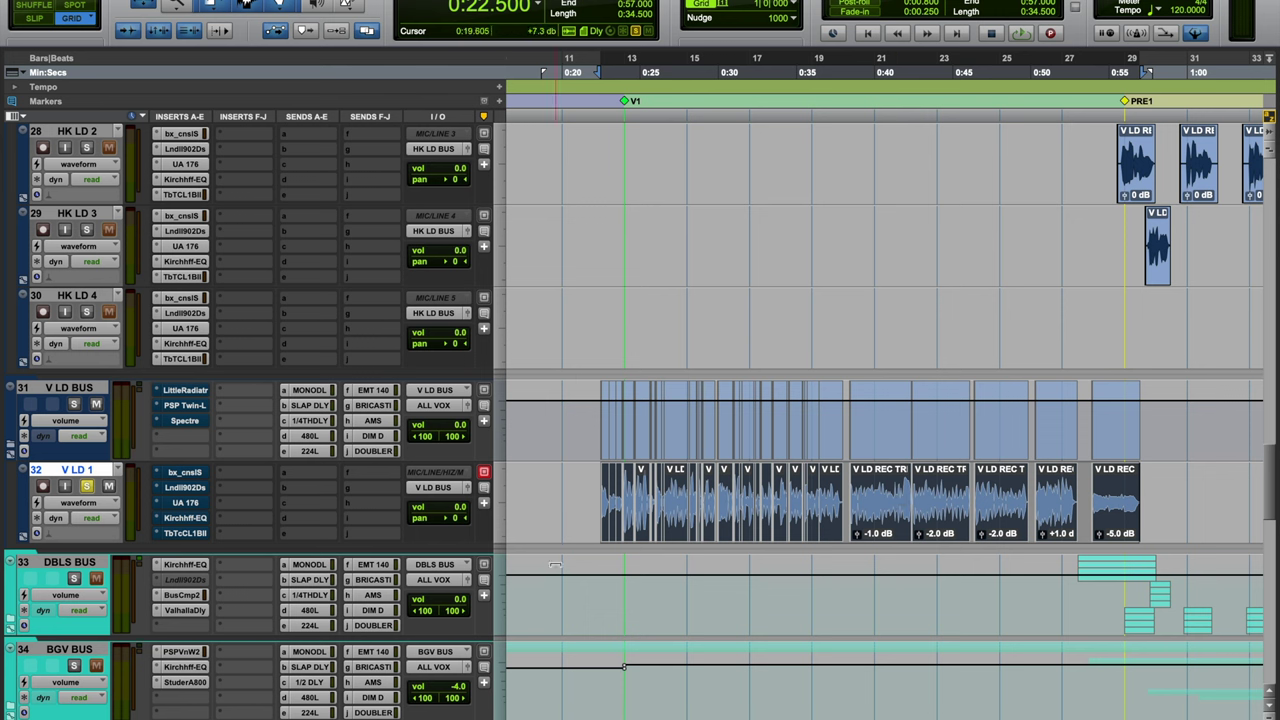
Step: Open the bx_console SSL 9000 J on V LD 1 and review its filter, dynamics and EQ settings
left_click(195, 472)
left_click_drag(358, 42, 701, 1)
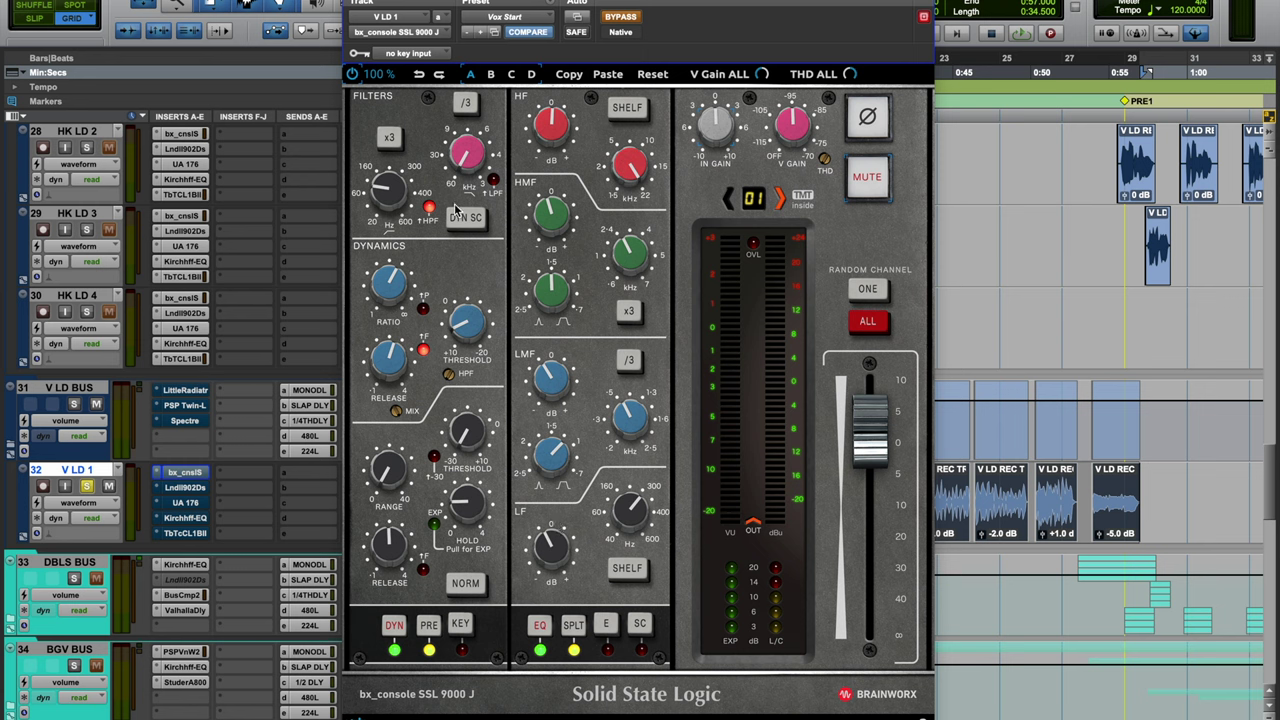
left_click(423, 348)
mouse_move(644, 426)
mouse_move(629, 253)
mouse_move(567, 136)
mouse_move(388, 196)
mouse_move(405, 355)
Step: Play the verse with V LD 1 unsoloed, compare the bx_console SSL 9000 J bypassed and active, and leave it active
key("space")
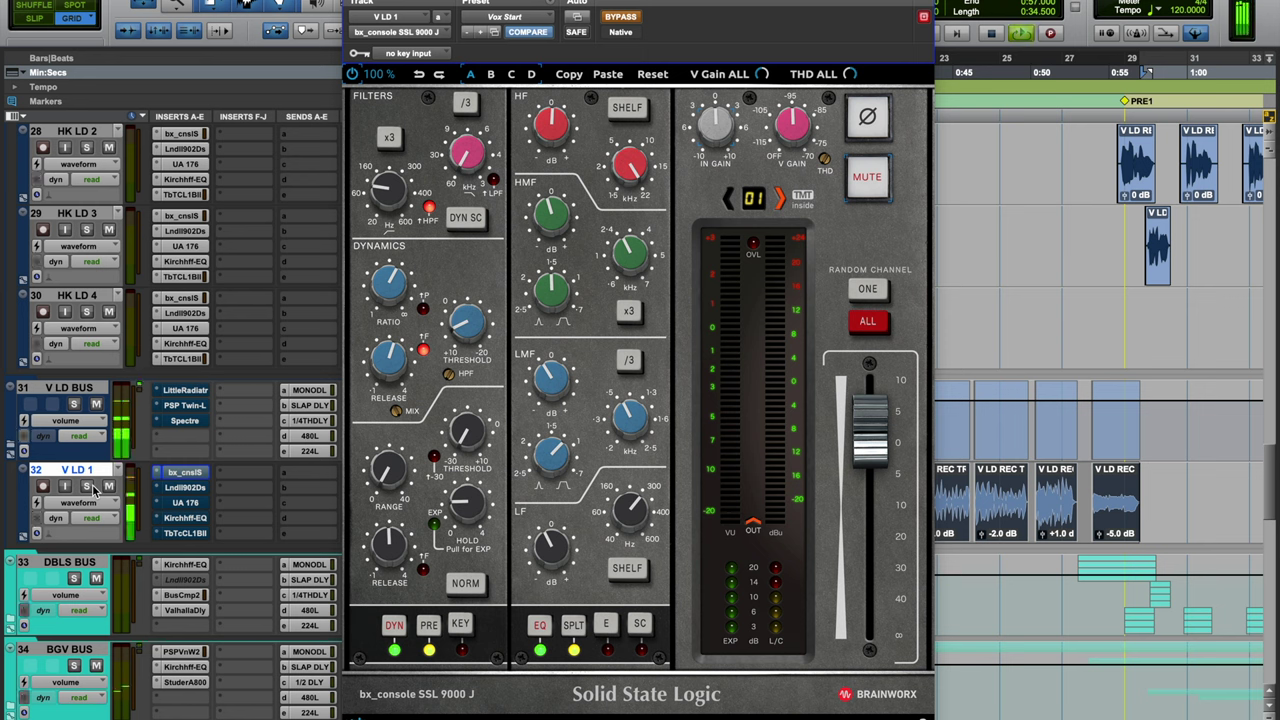
left_click(619, 17)
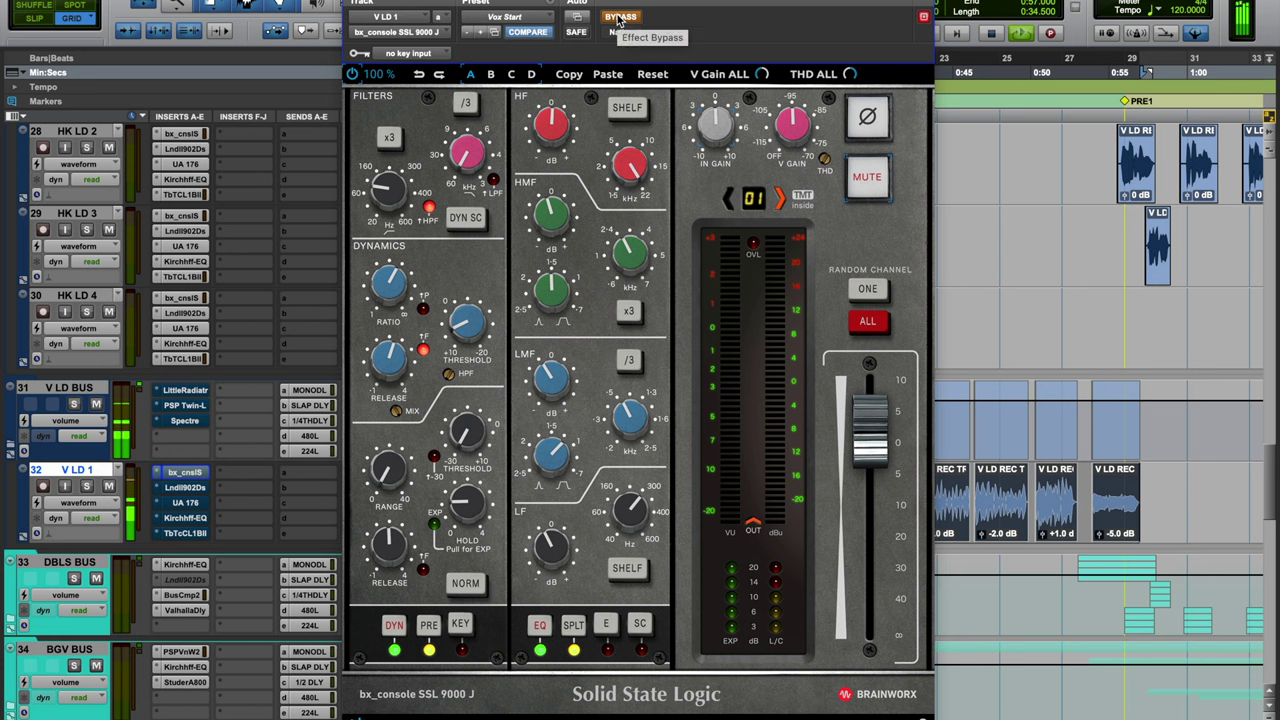
left_click(619, 17)
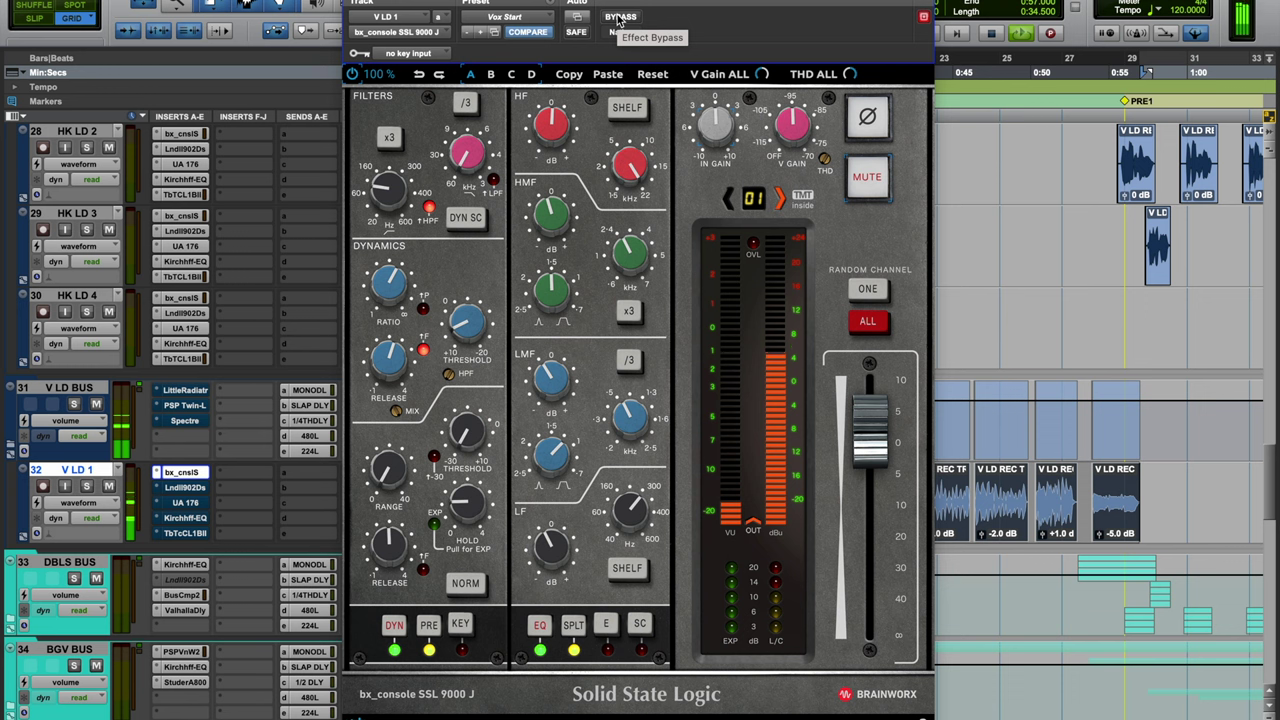
left_click(619, 17)
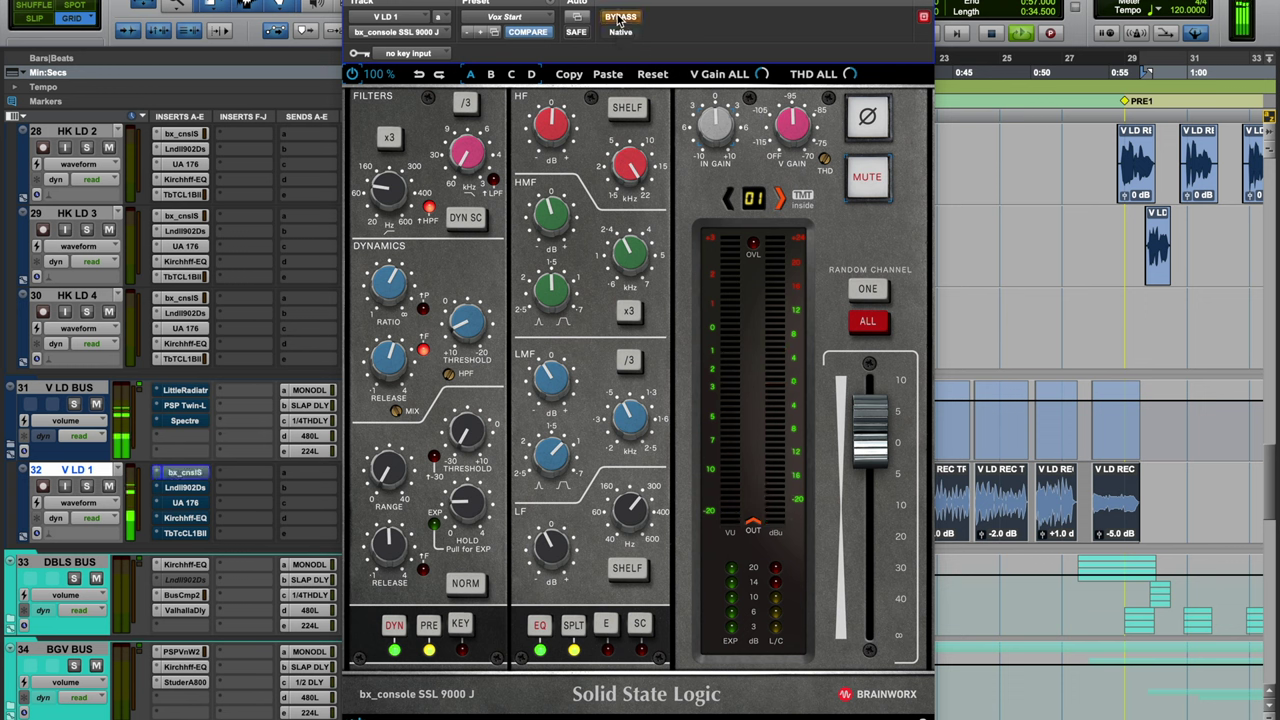
left_click(619, 17)
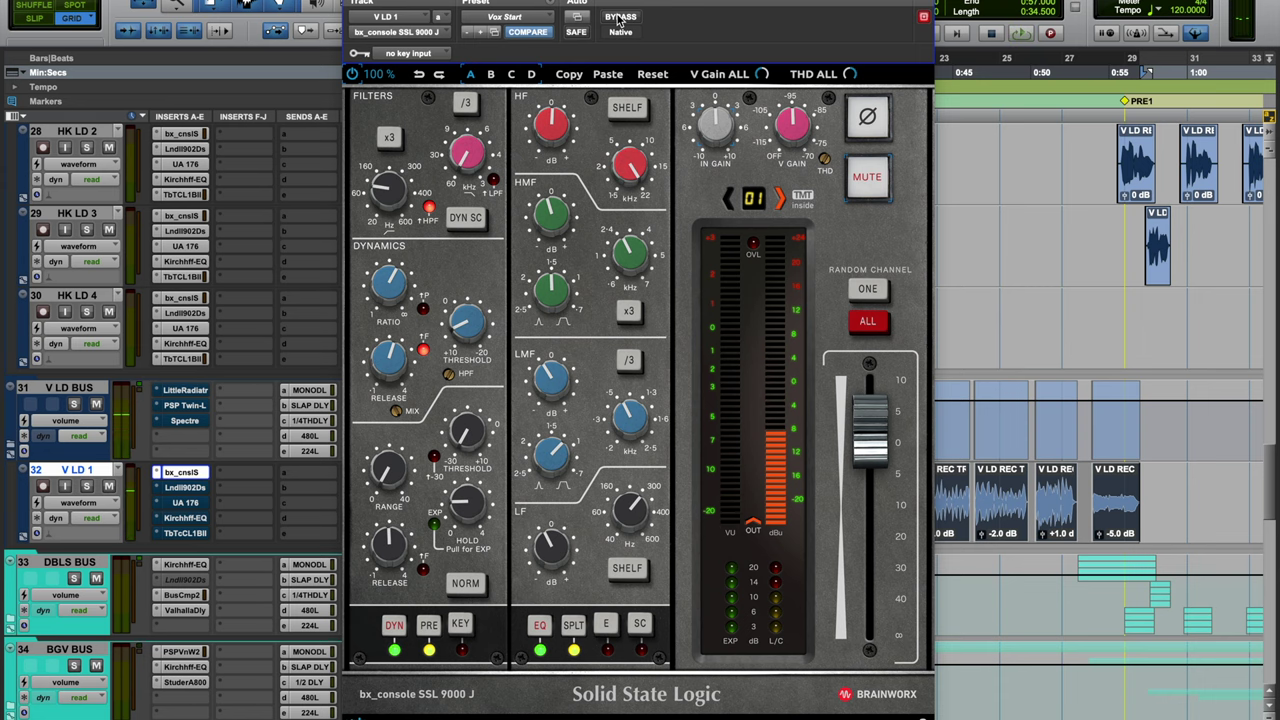
left_click_drag(822, 0, 995, 2)
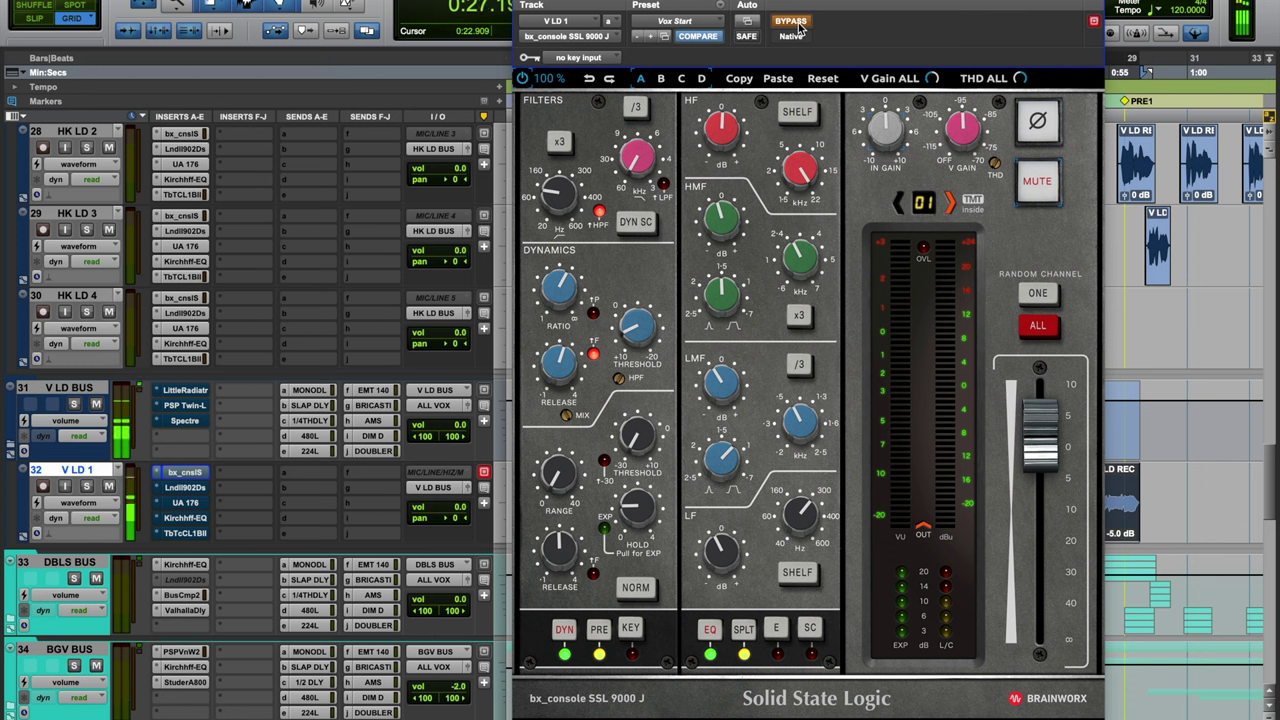
left_click(800, 30)
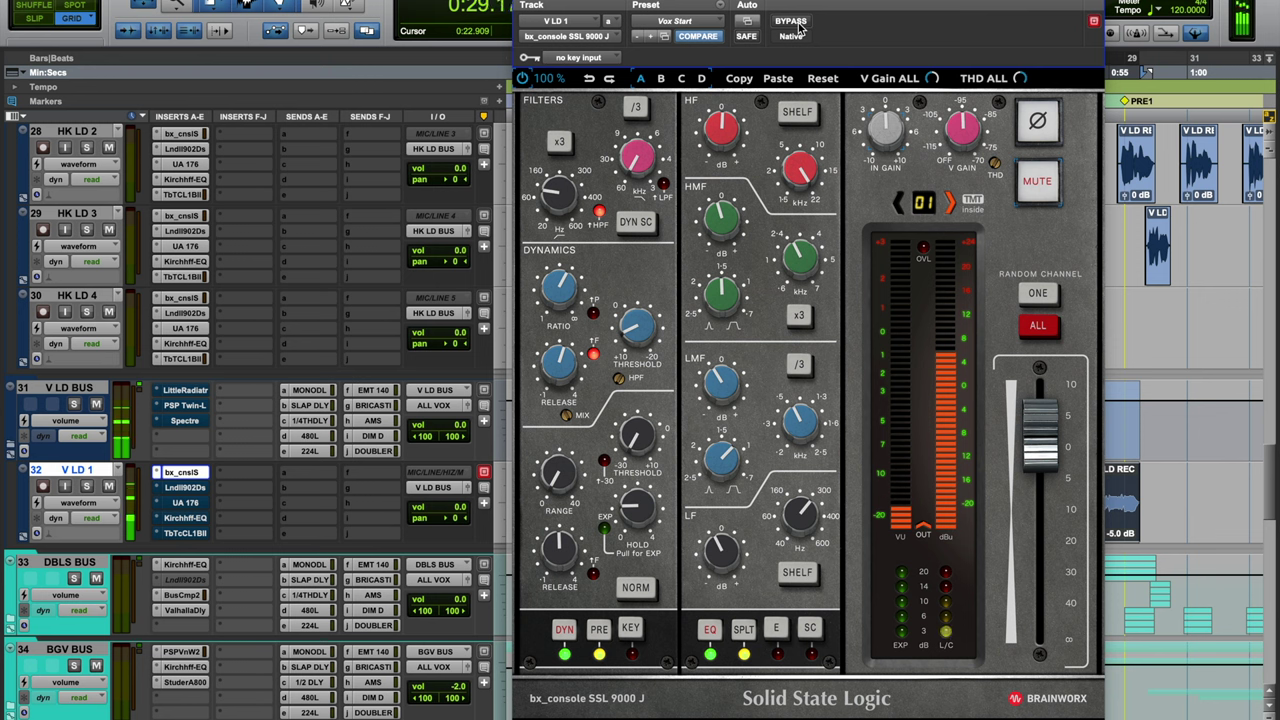
key("space")
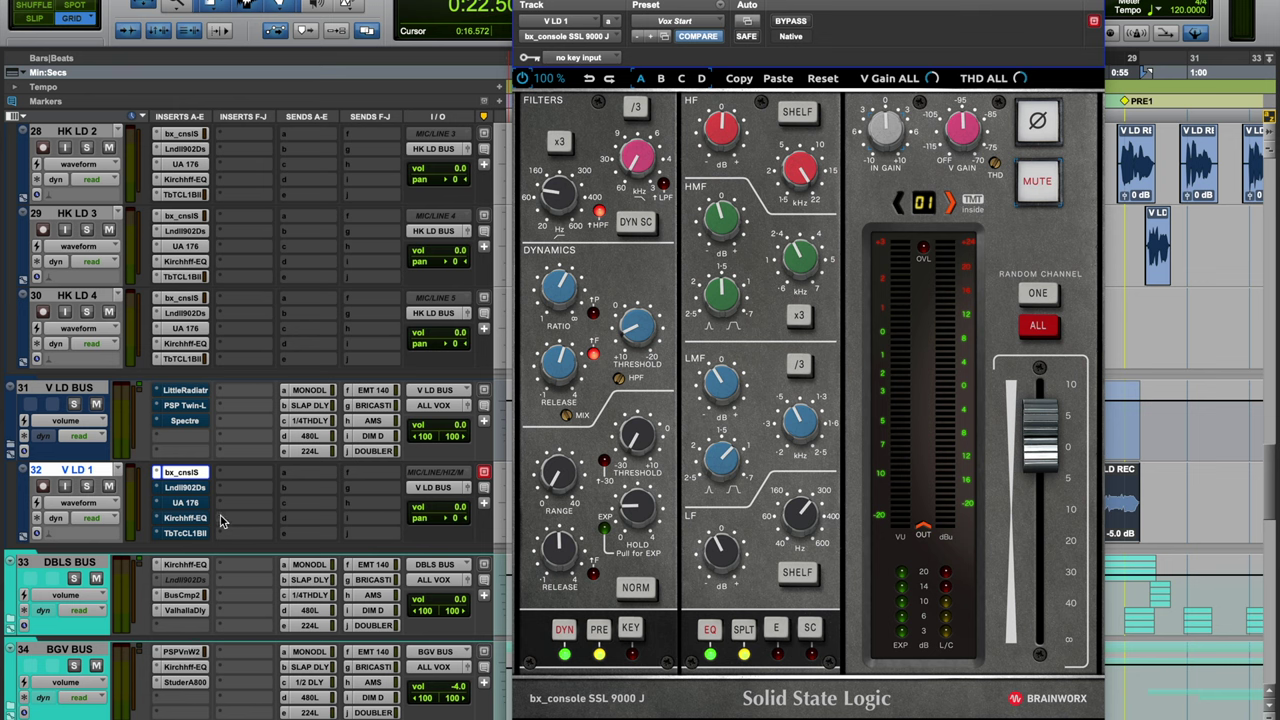
Step: Open the Lindell 902 De-esser on V LD 1, compare it bypassed and active during playback, and leave it active
left_click(185, 487)
left_click(788, 22)
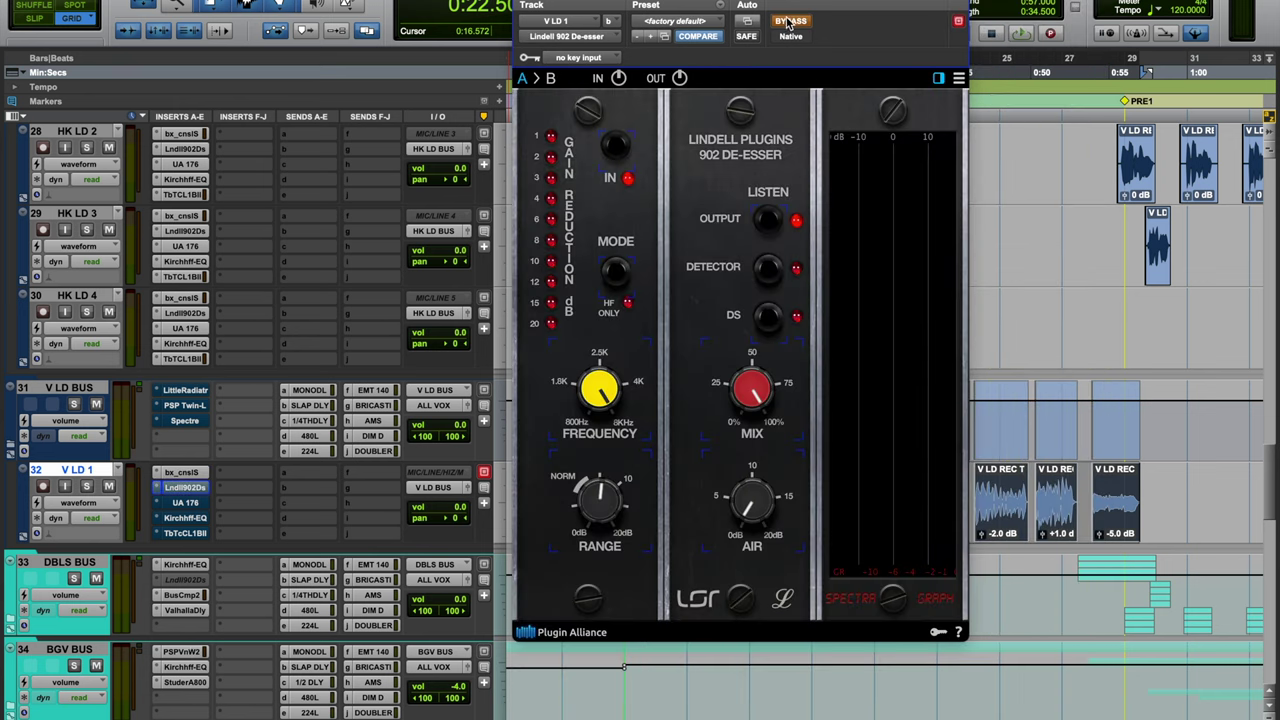
left_click(789, 22)
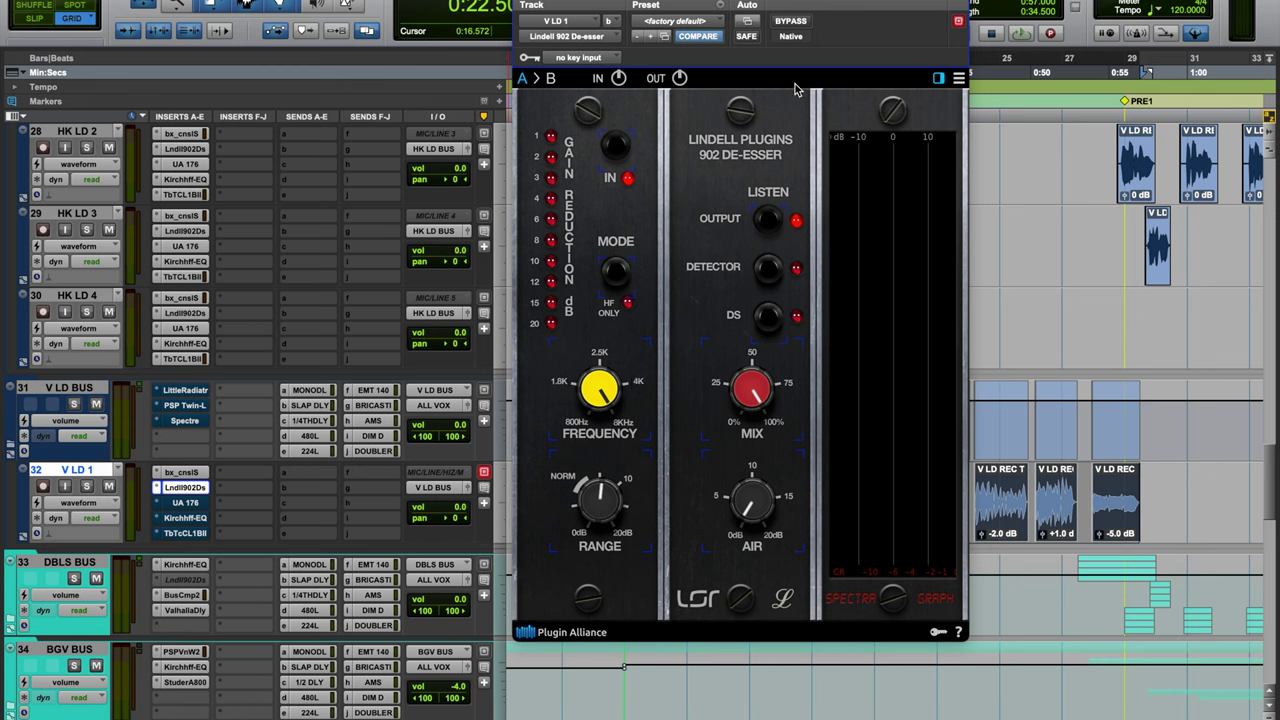
left_click(794, 22)
key("space")
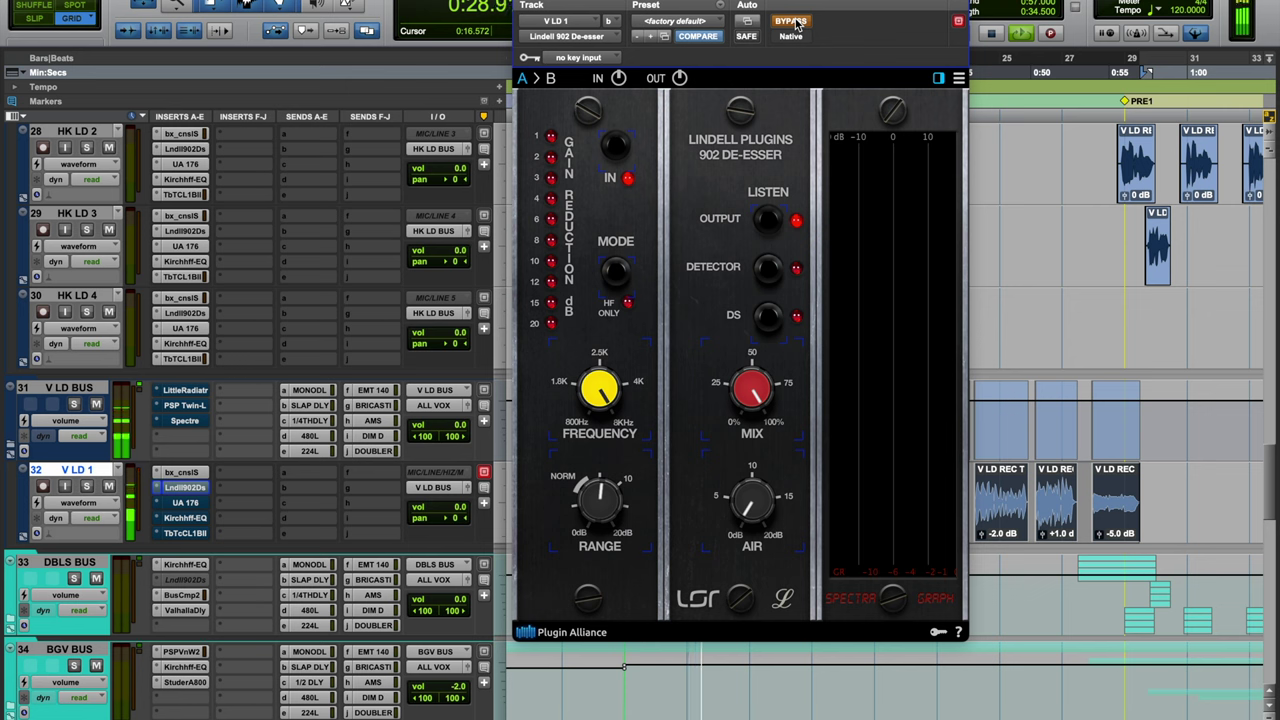
left_click(796, 23)
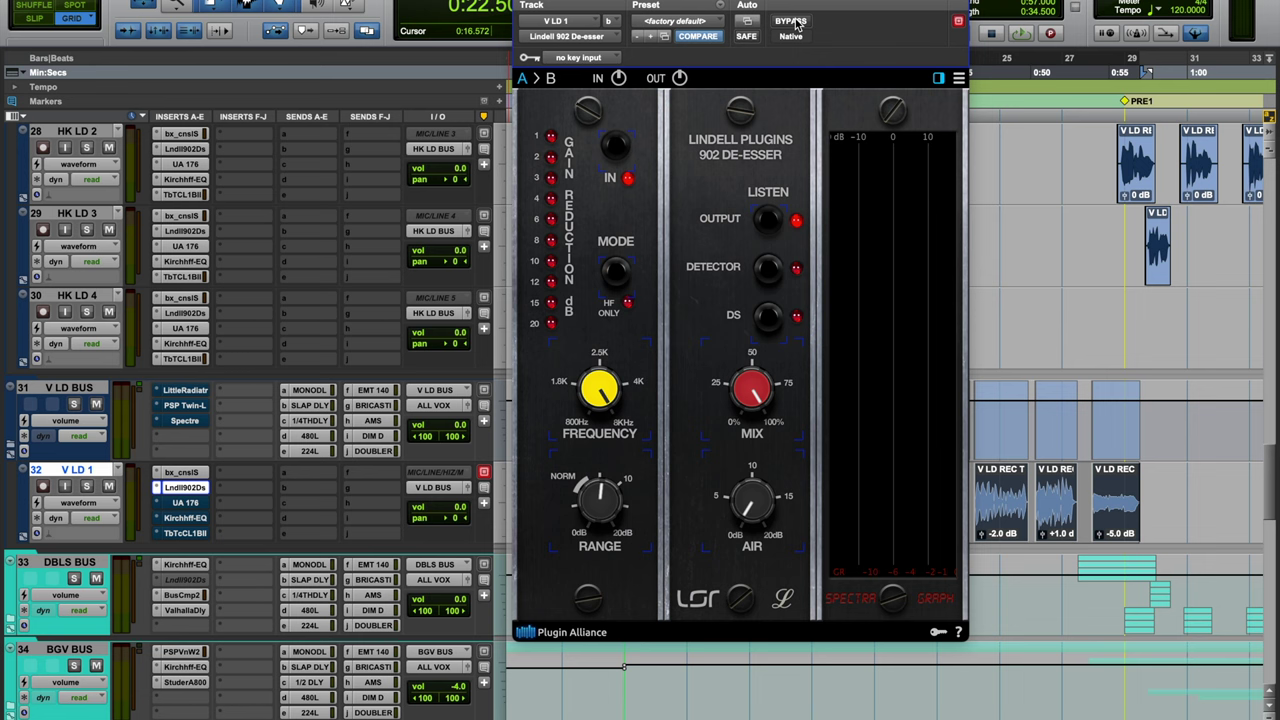
Step: Open the UADx 176 Compressor on V LD 1, take it out of bypass, and switch its power on after hearing it off
left_click(186, 503)
left_click_drag(690, 8, 366, 55)
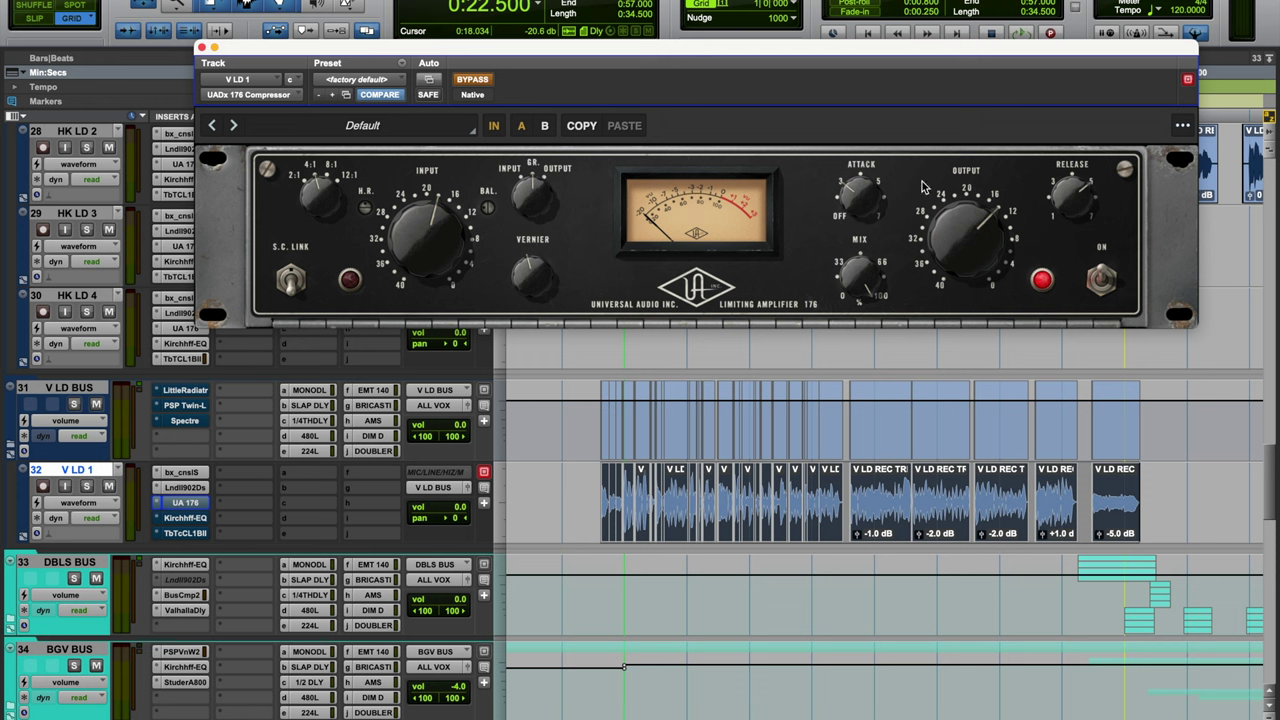
left_click(1040, 278)
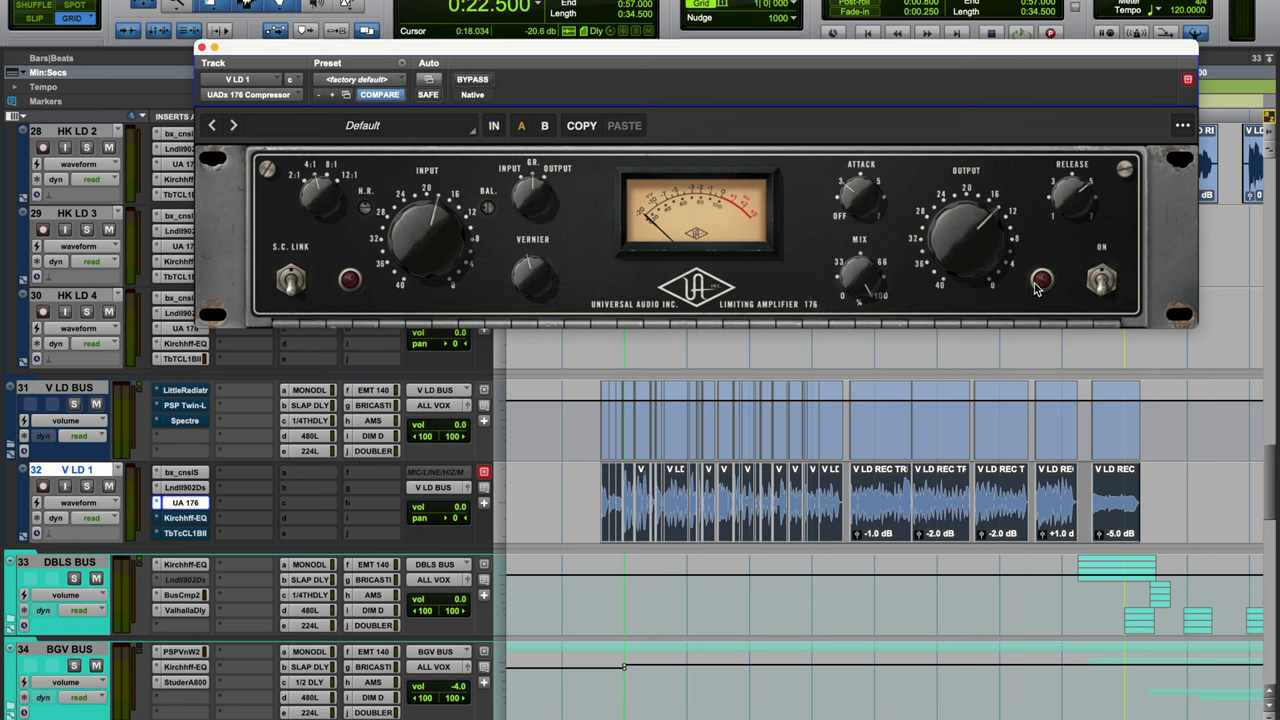
key("space")
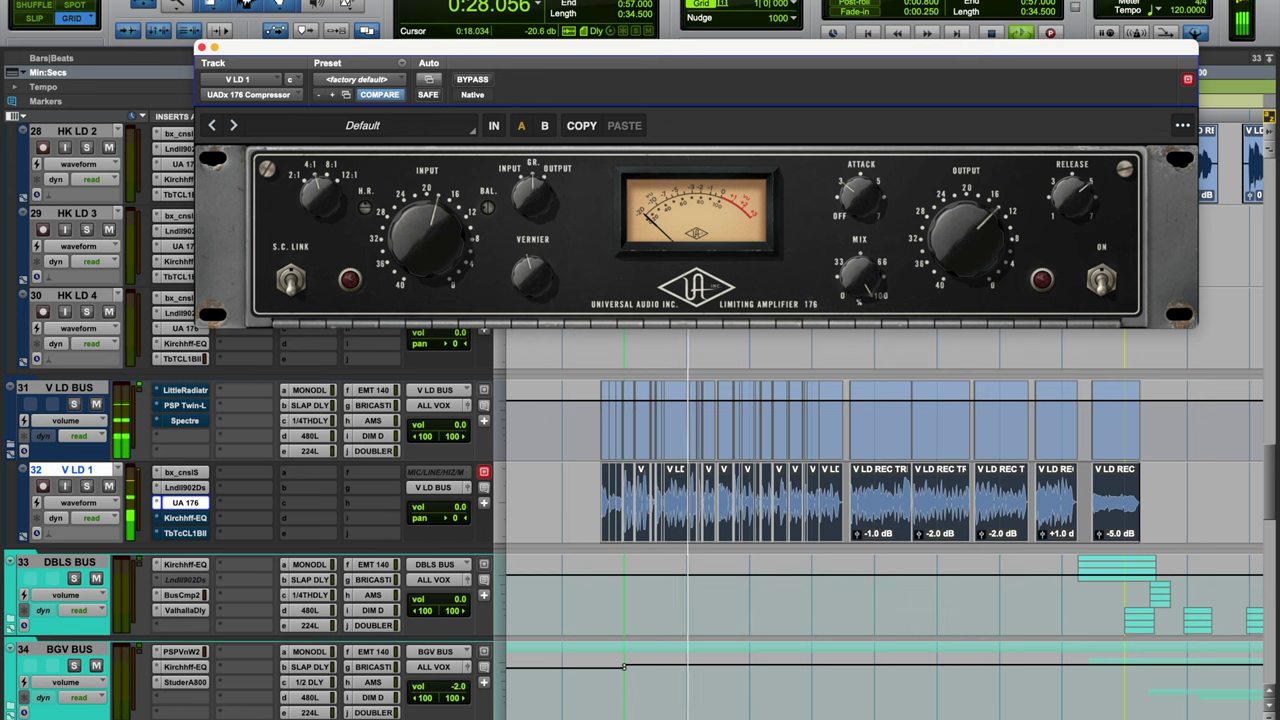
left_click(1100, 280)
key("space")
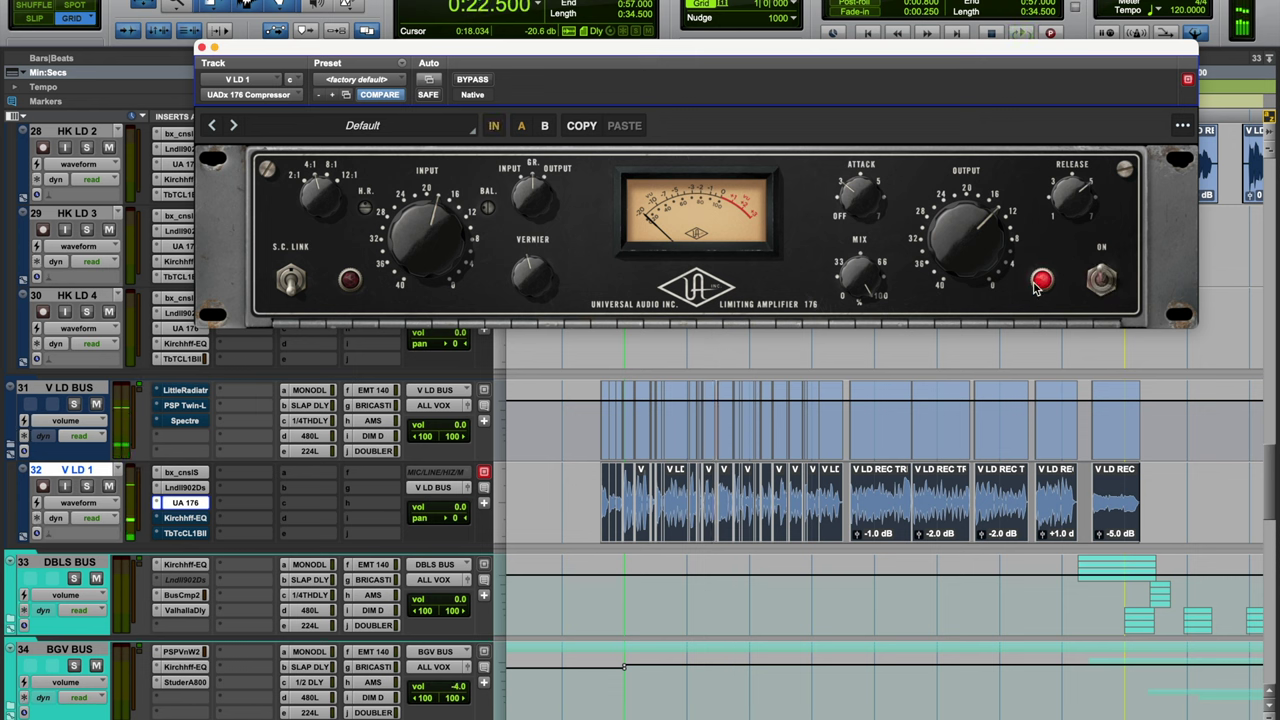
Step: Replay the verse, compare the 176 compressor powered off and on, and close its window with the power left on
key("space")
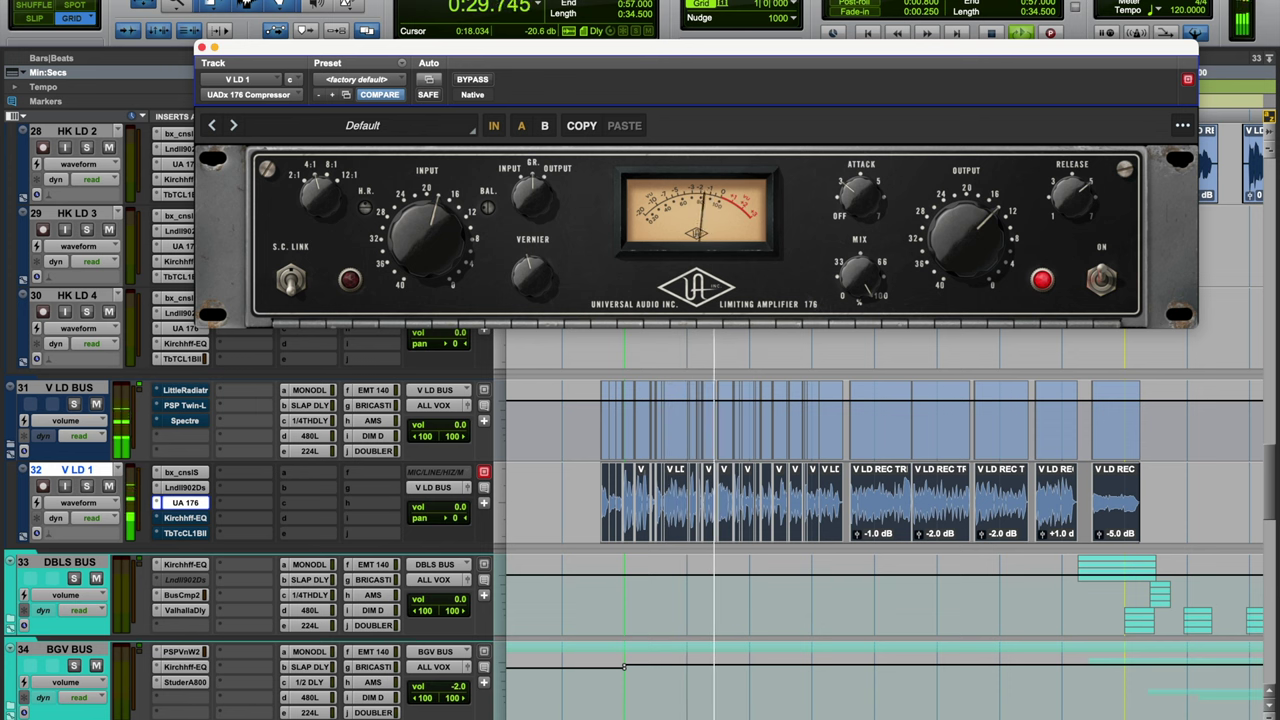
left_click(1040, 282)
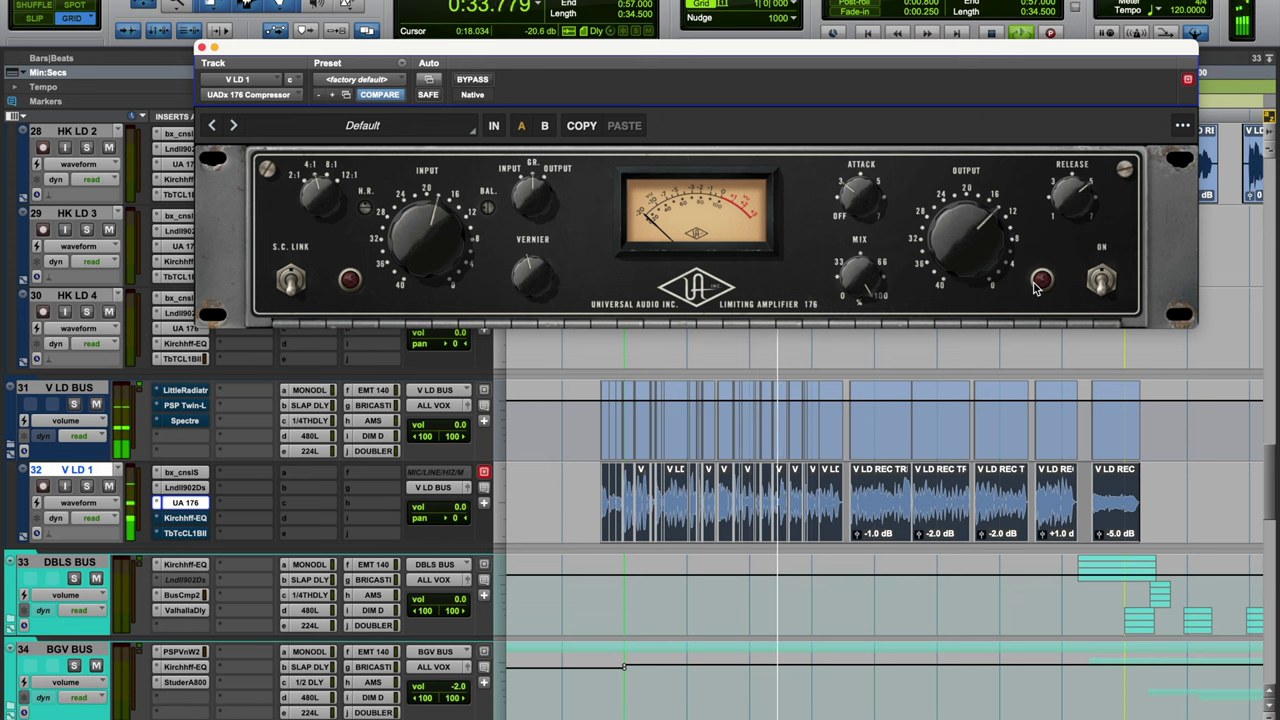
left_click(1040, 282)
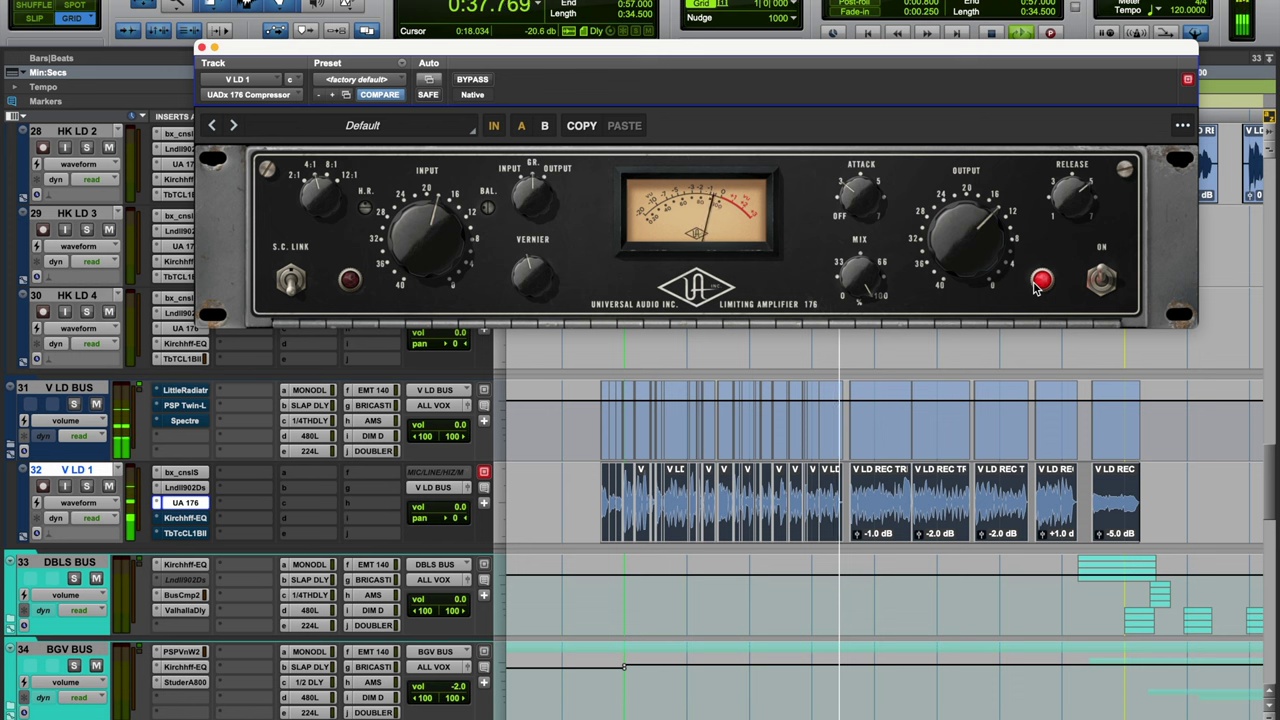
key("space")
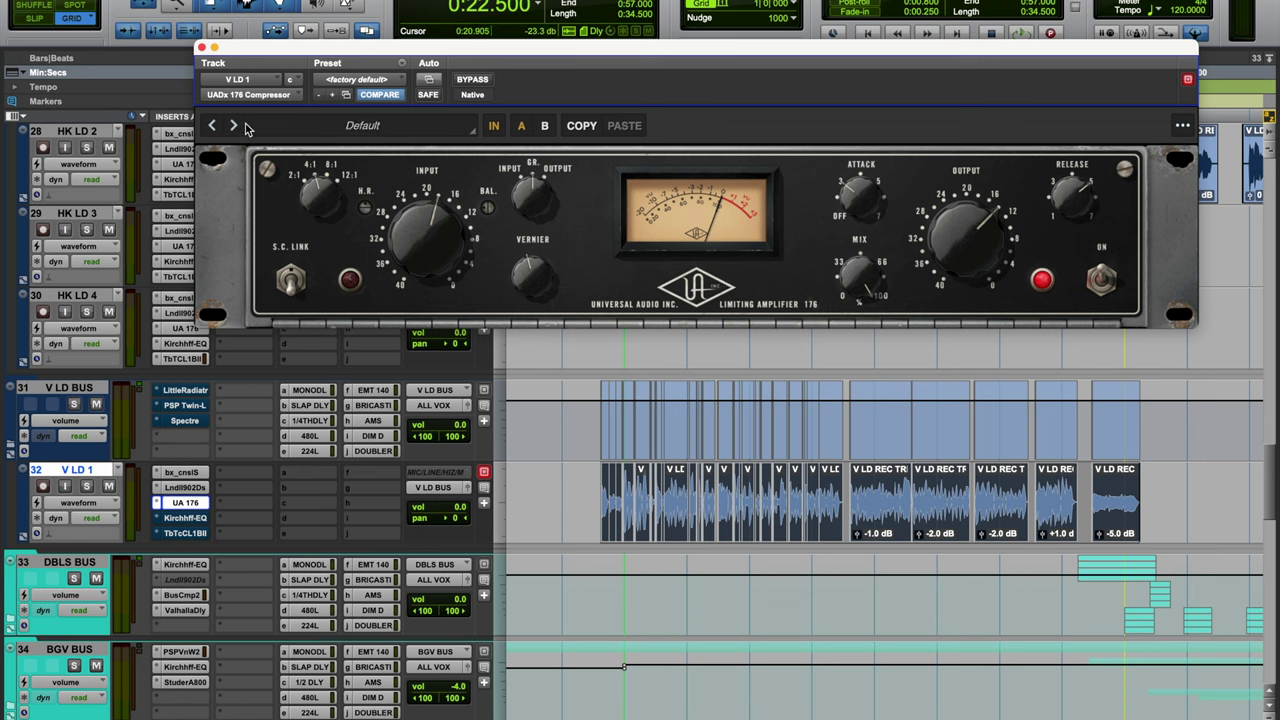
left_click(201, 47)
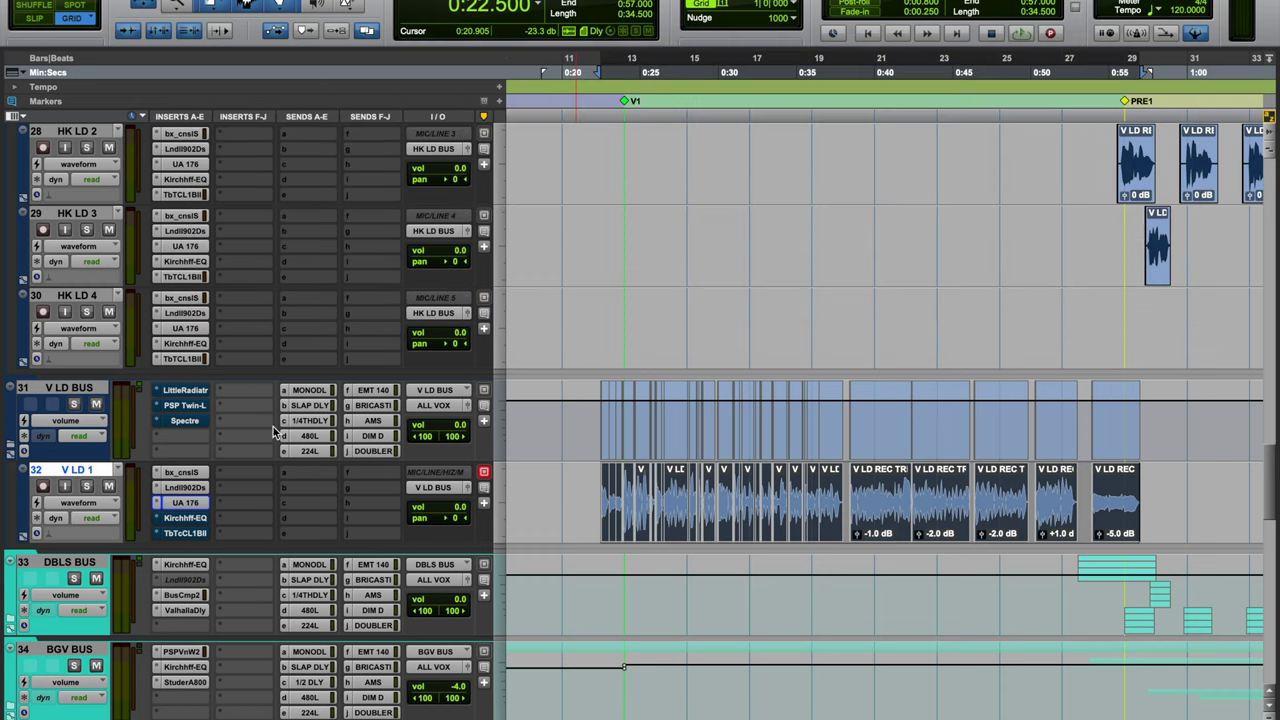
Step: Open the Kirchhoff EQ on V LD 1, play the verse with it bypassed and active, and leave it active
left_click(200, 518)
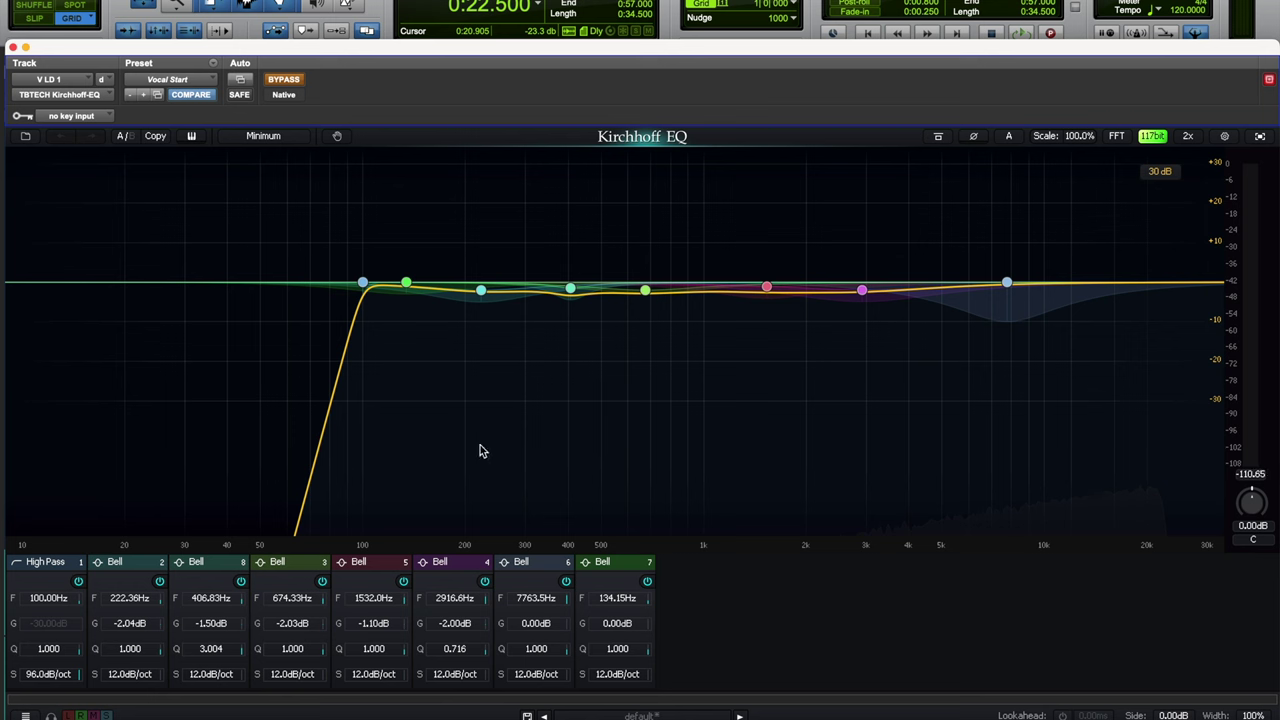
key("space")
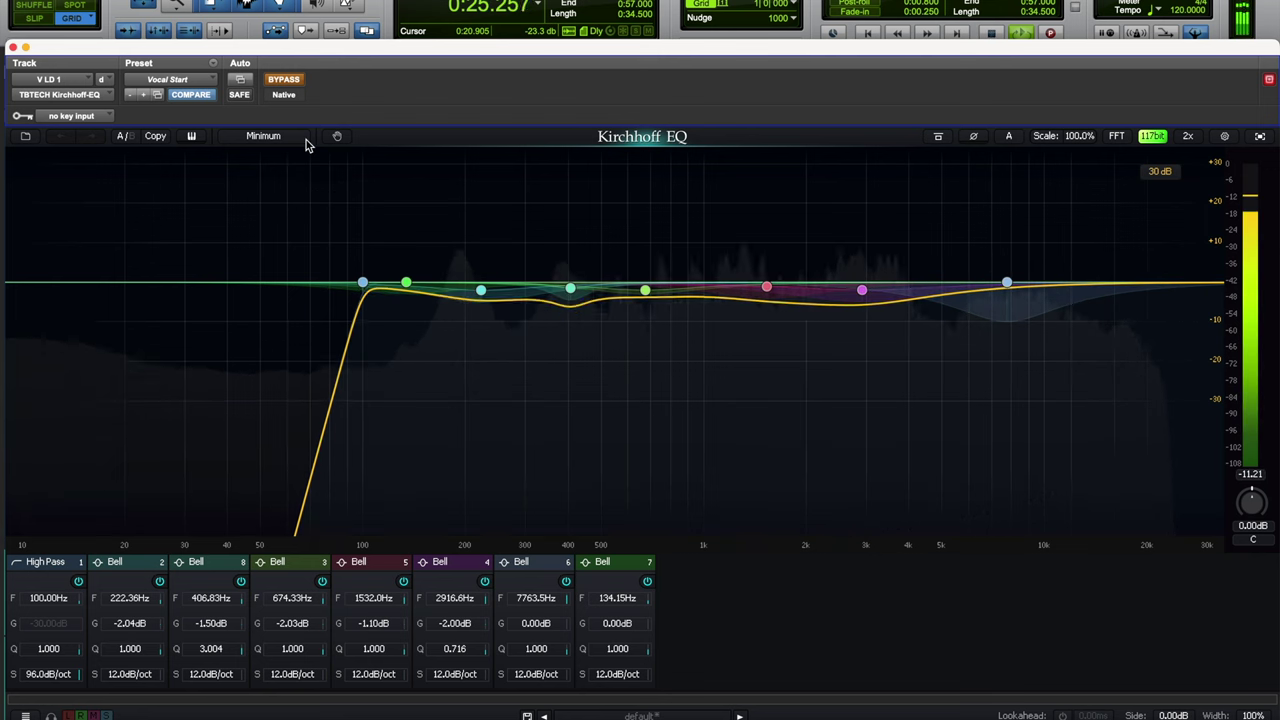
left_click(294, 84)
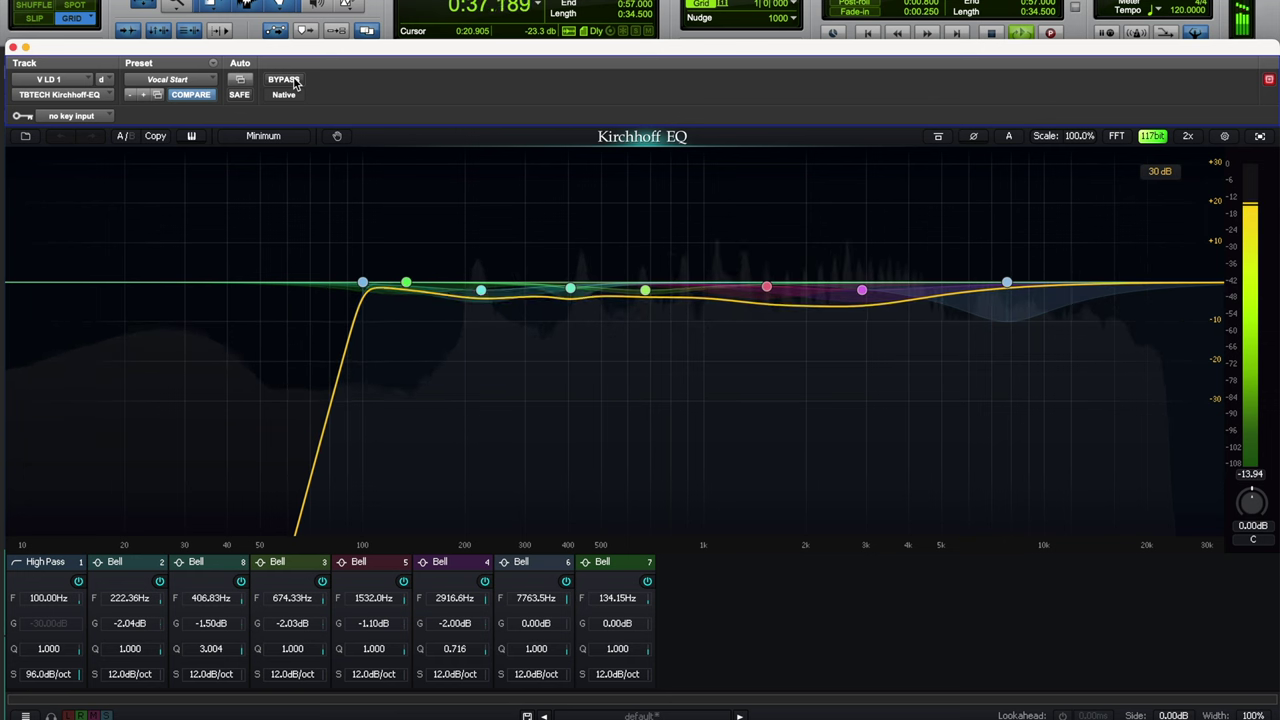
key("space")
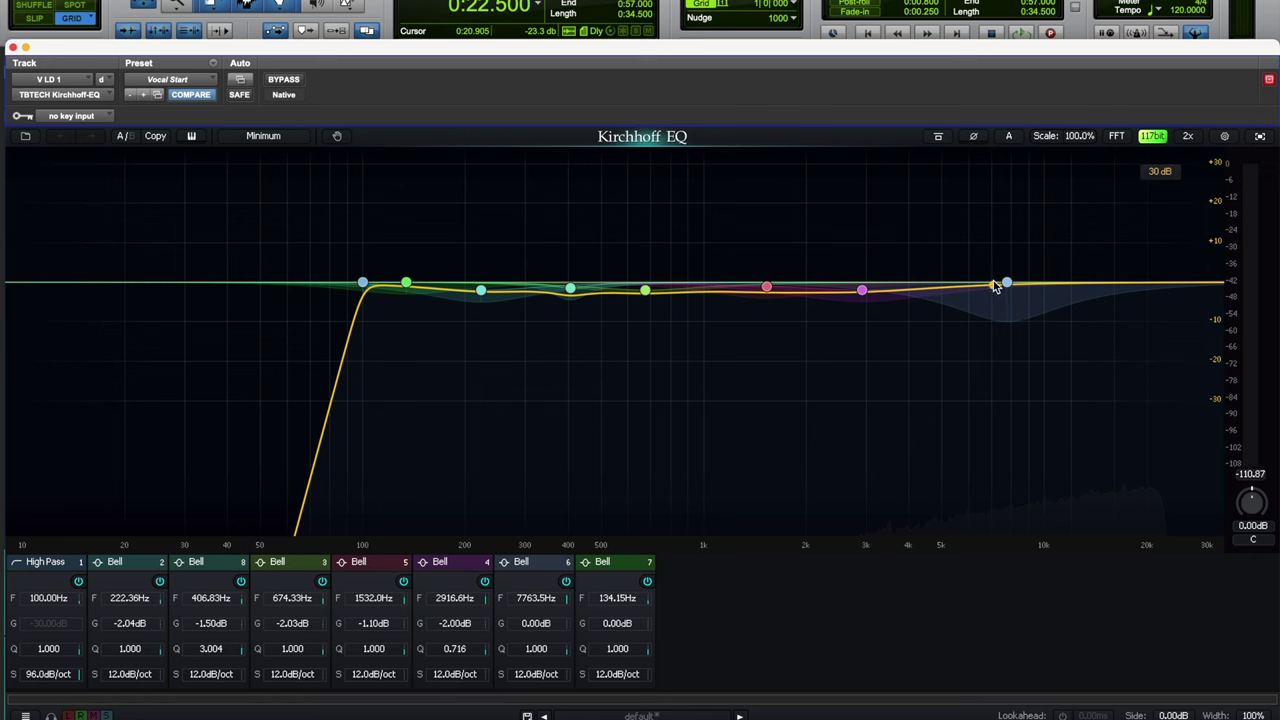
Step: Replay the verse, solo the 7763.5 Hz bell band in the Kirchhoff EQ to hear it alone, and unsolo it
key("space")
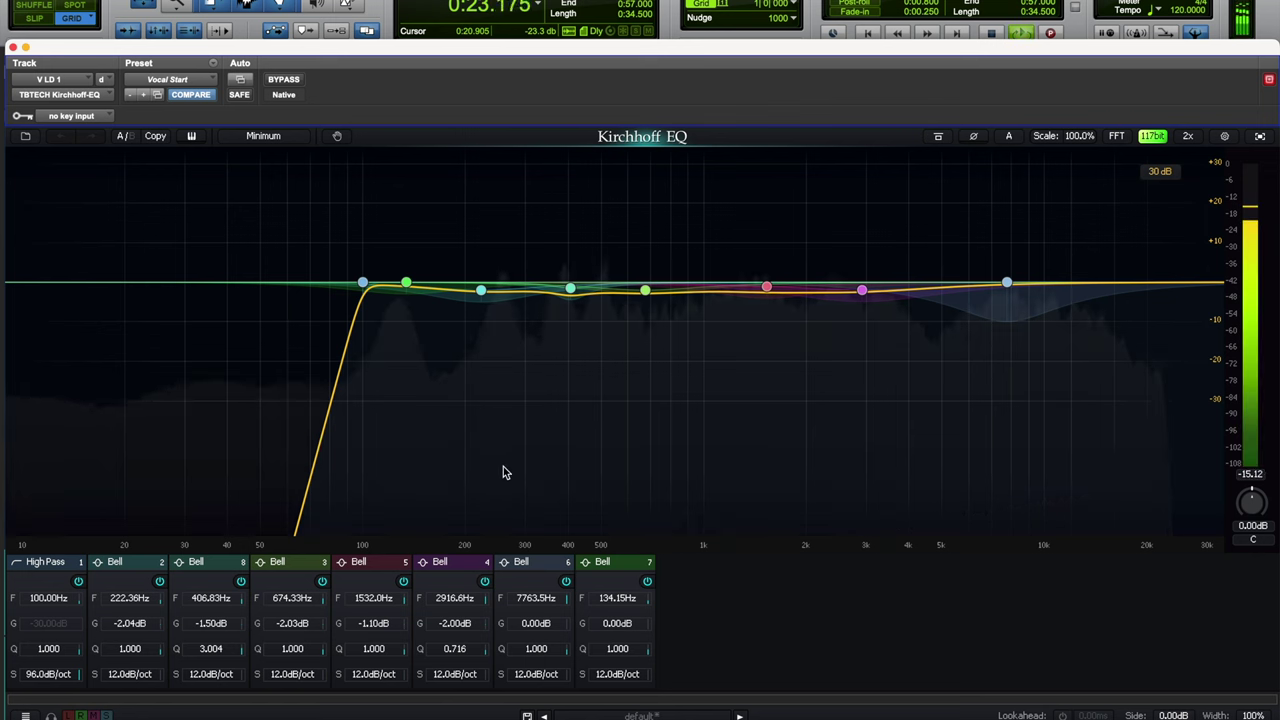
left_click(1006, 283)
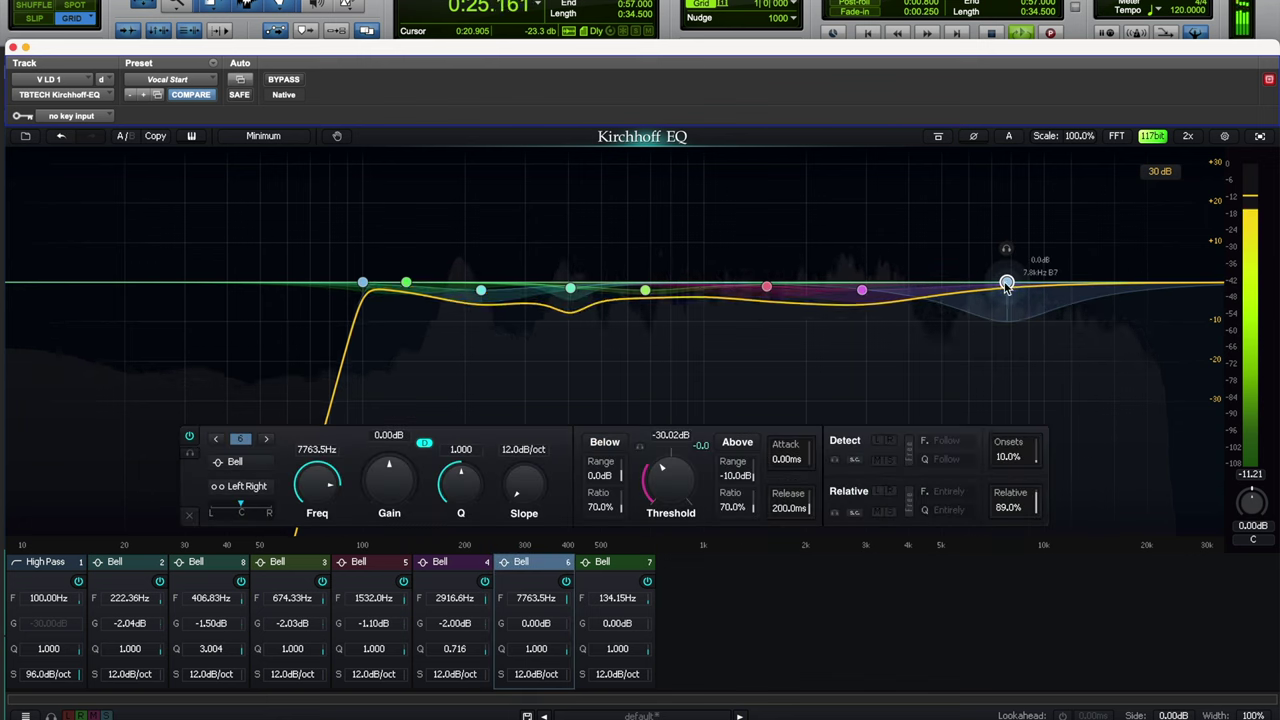
left_click(189, 453)
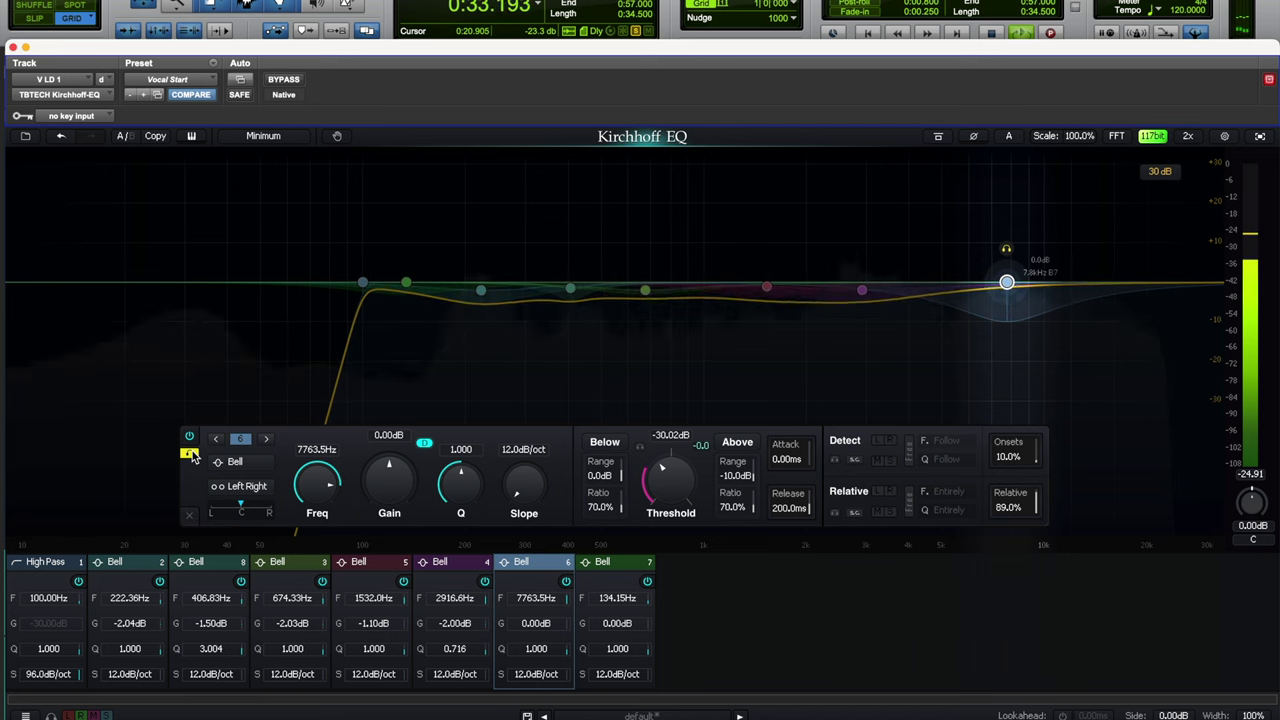
left_click(189, 453)
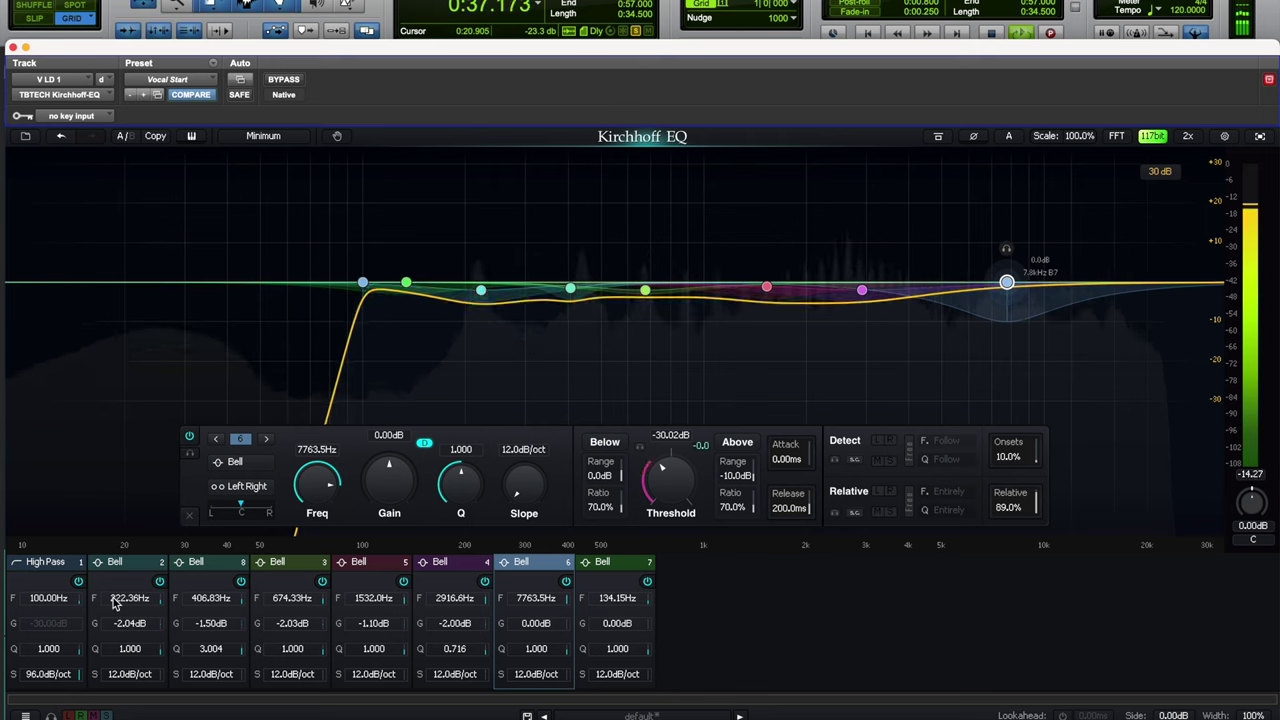
Step: Audition the 222.36, 406.83, 674.33, 1532 and 2916.6 Hz EQ bands in turn, soloing from 406.83 Hz upward, and stop playback
left_click(132, 564)
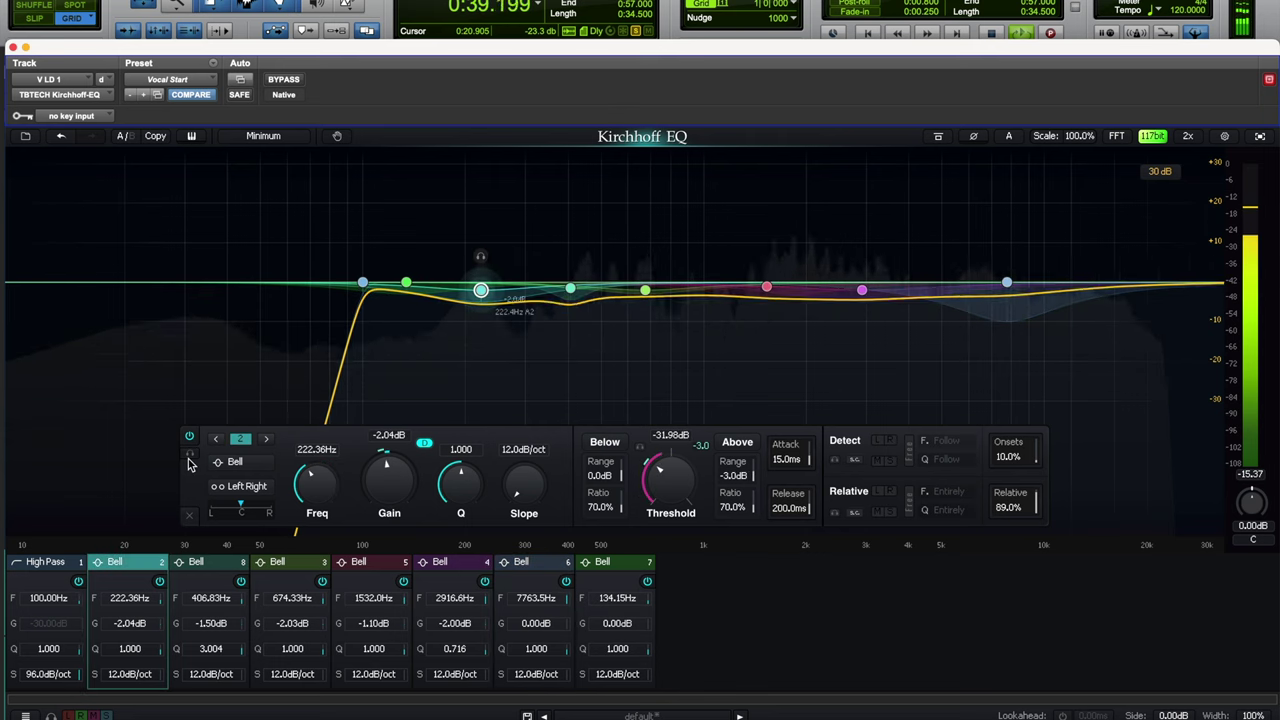
left_click(212, 561)
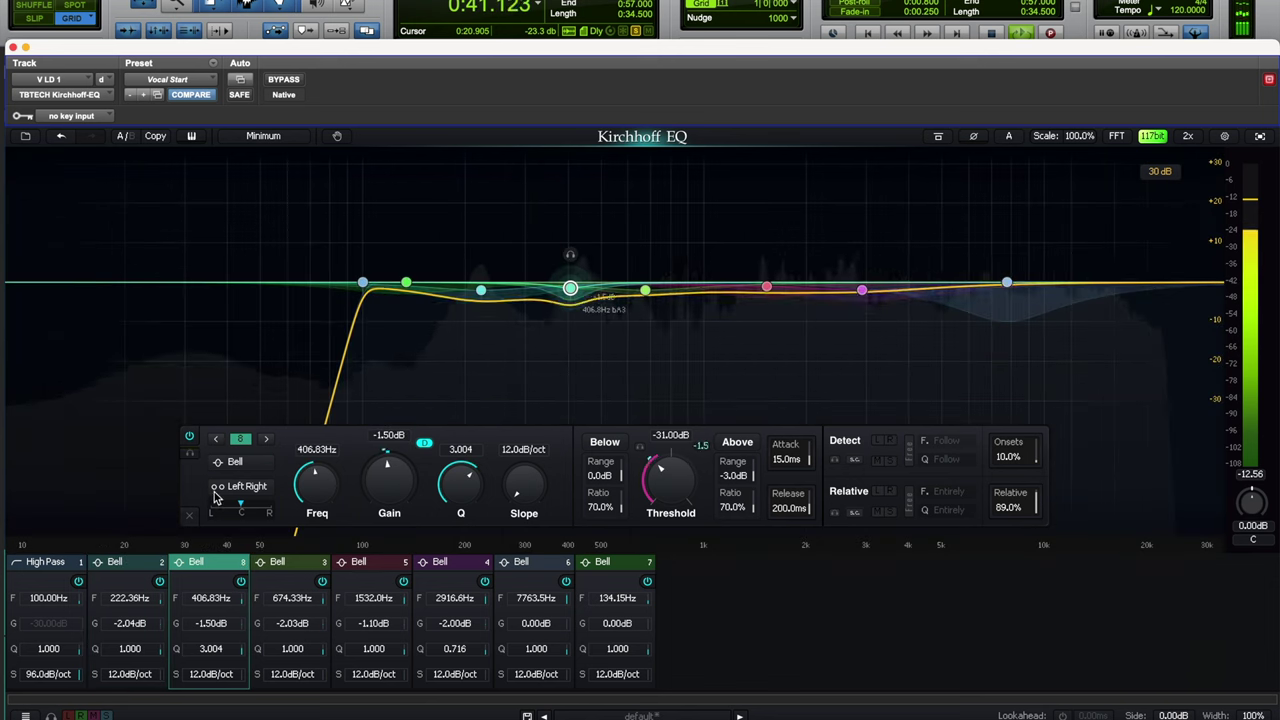
left_click(189, 454)
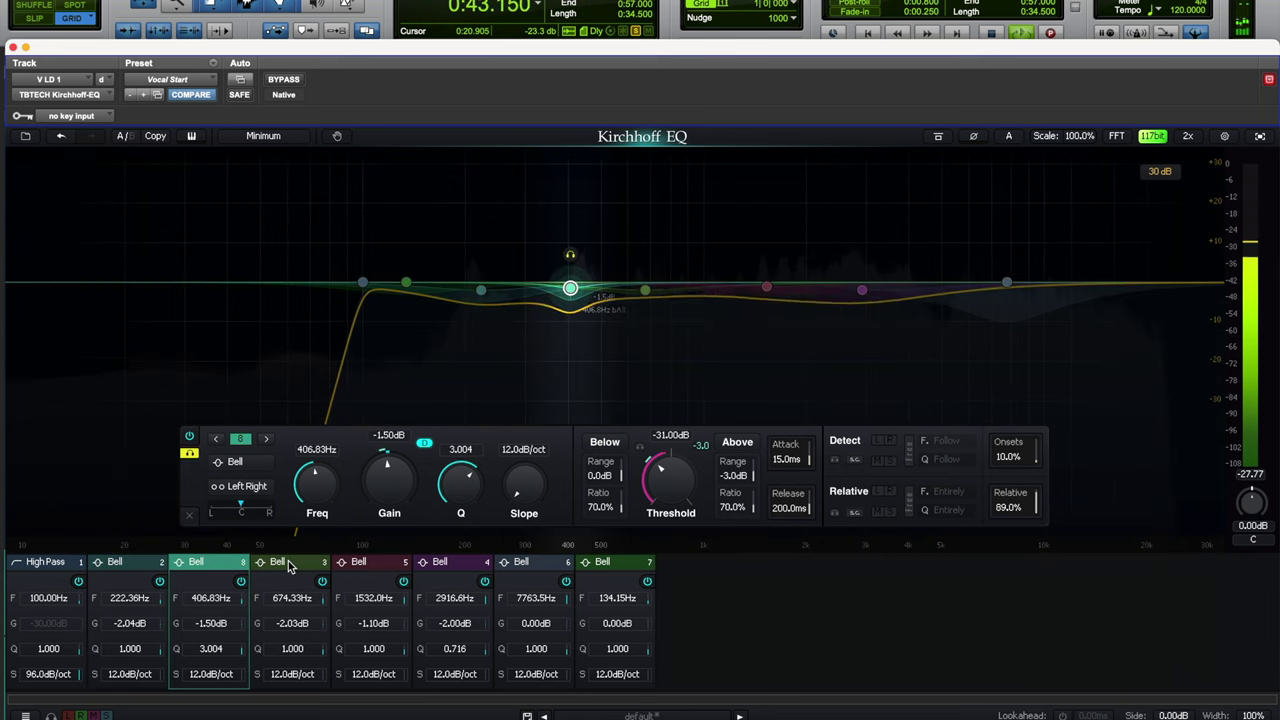
left_click(288, 565)
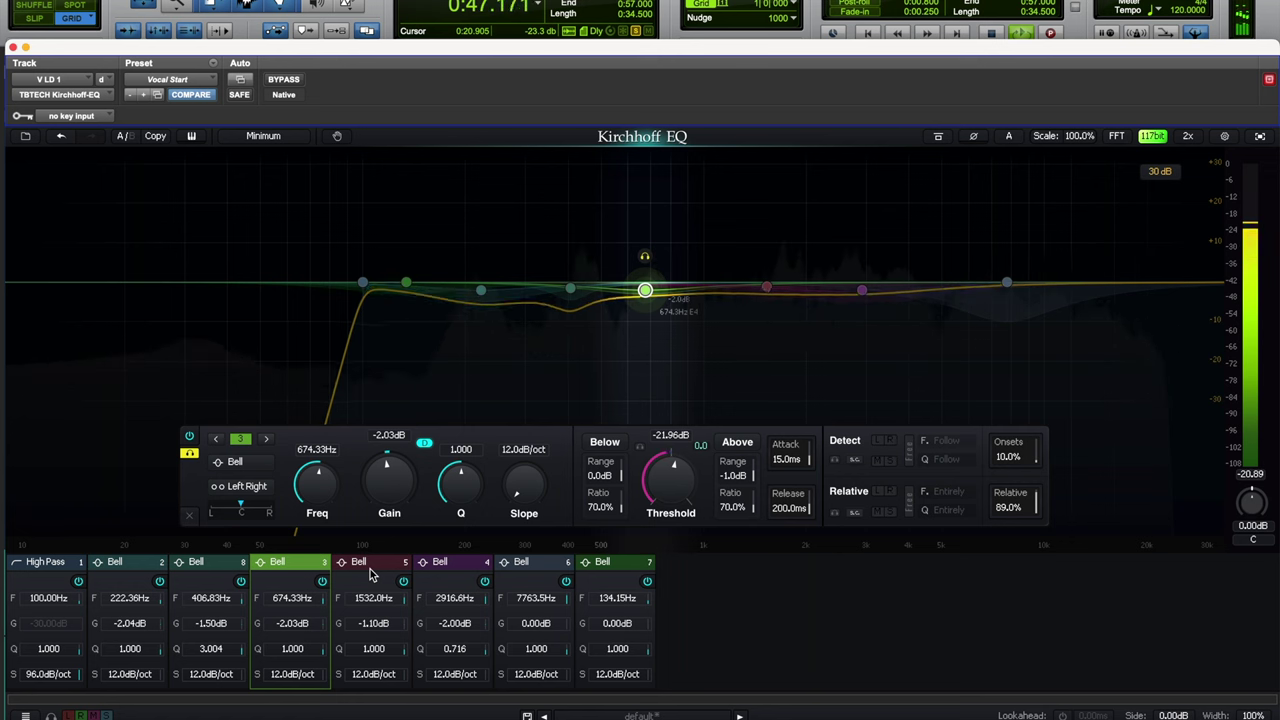
left_click(370, 573)
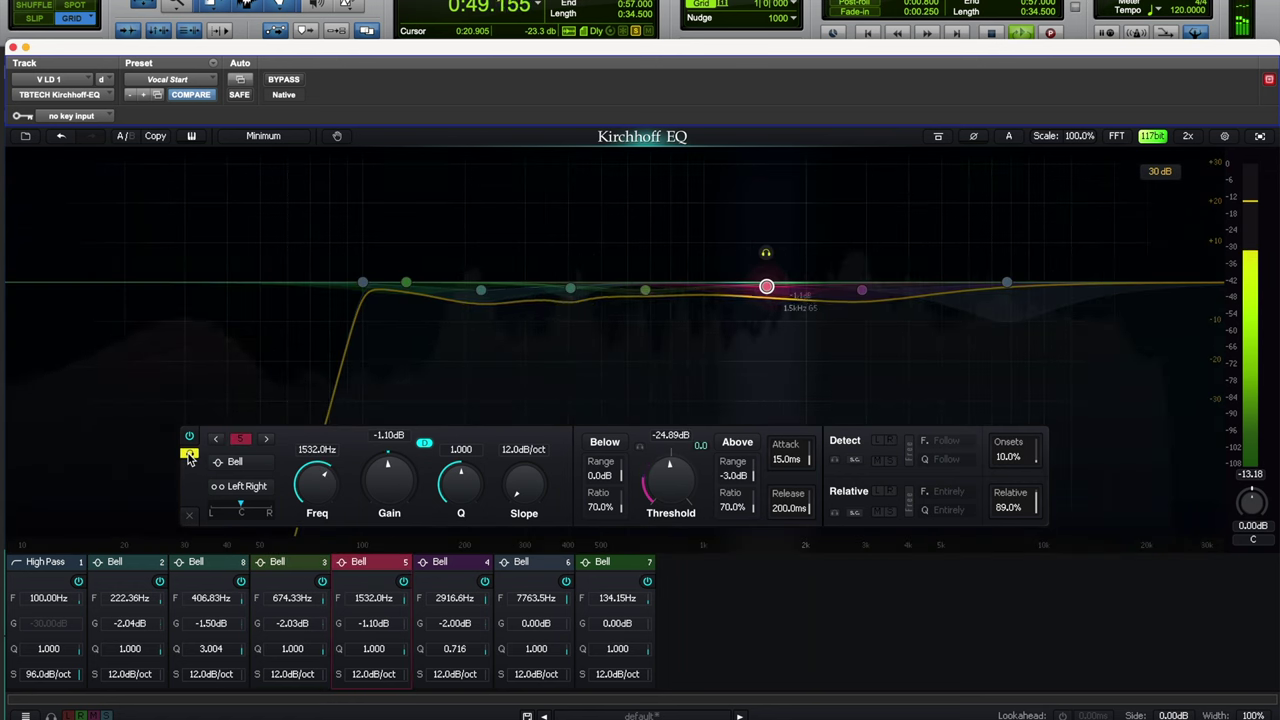
left_click(451, 567)
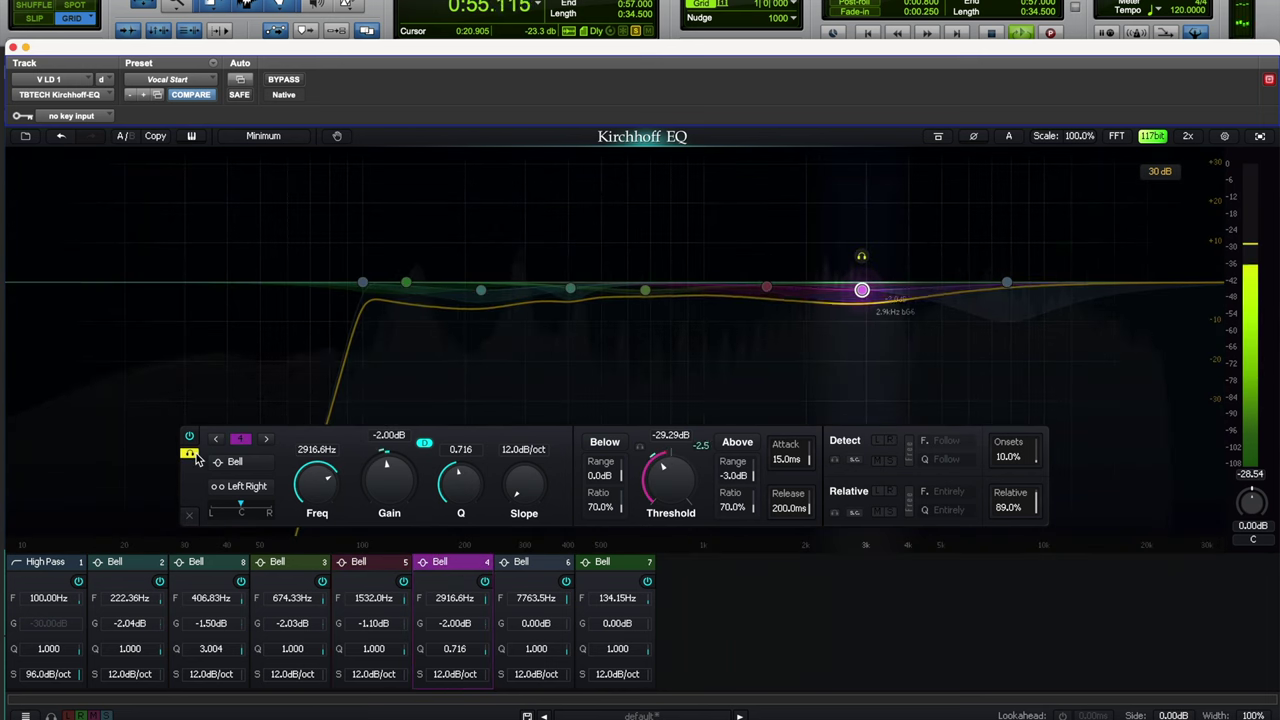
key("space")
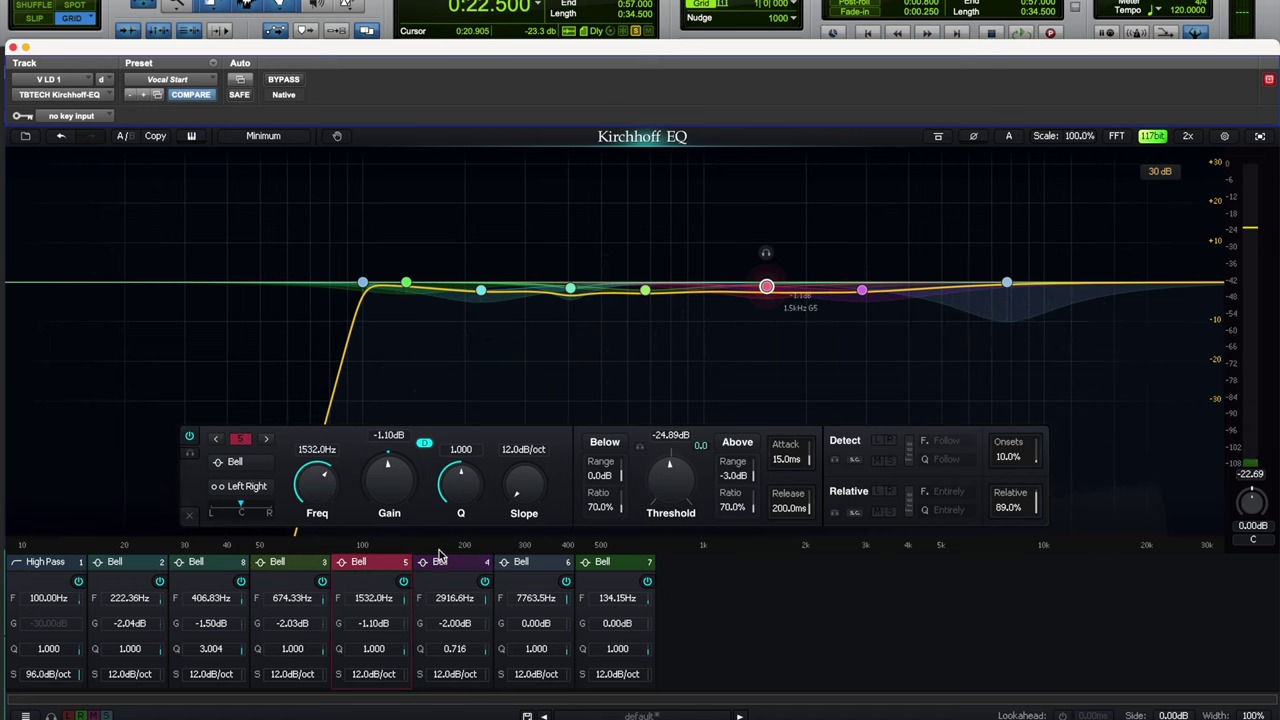
Step: Duplicate the 1532 Hz bell band, review the dynamic settings of the other bands, and close the Kirchhoff EQ
key("ctrl+d")
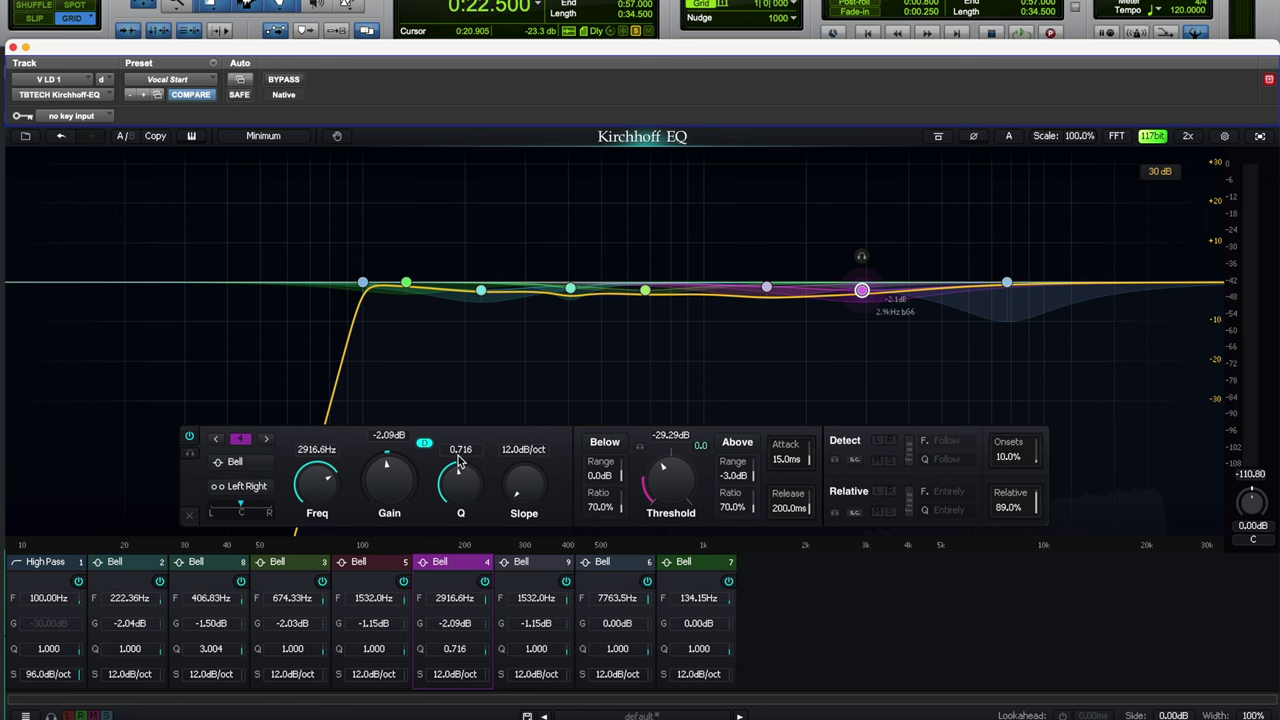
left_click(146, 565)
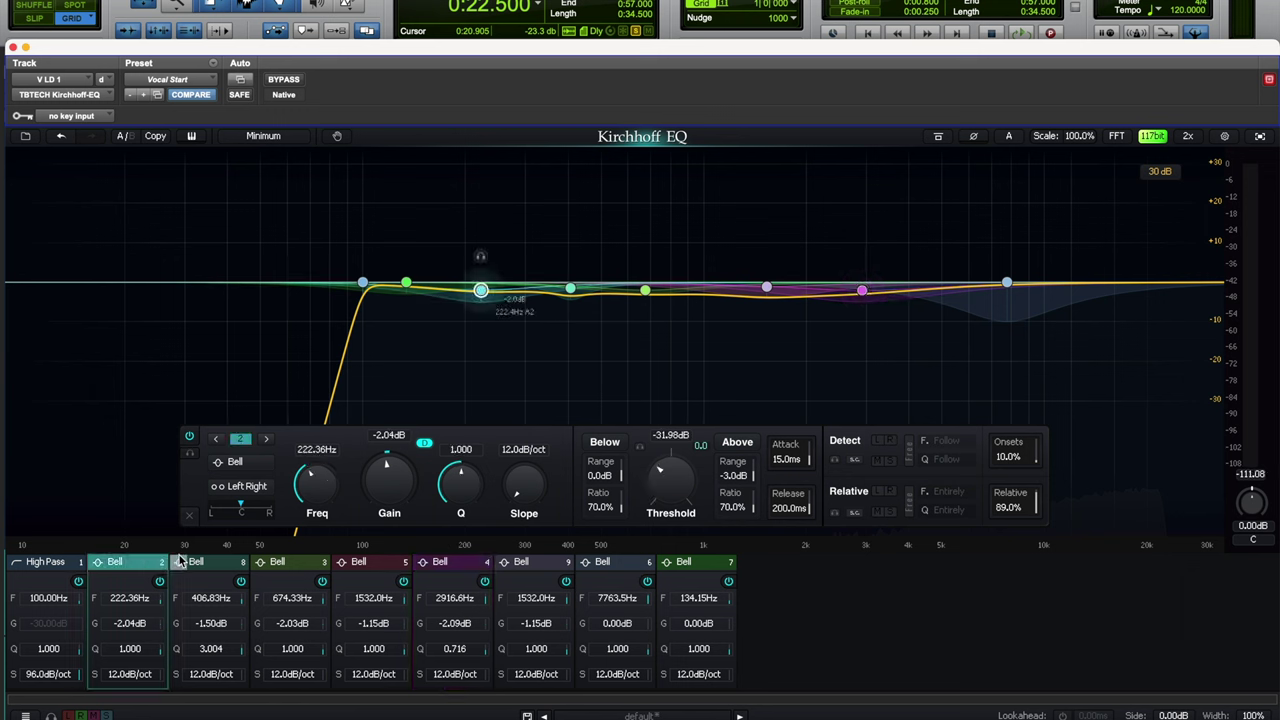
left_click(198, 563)
left_click(316, 563)
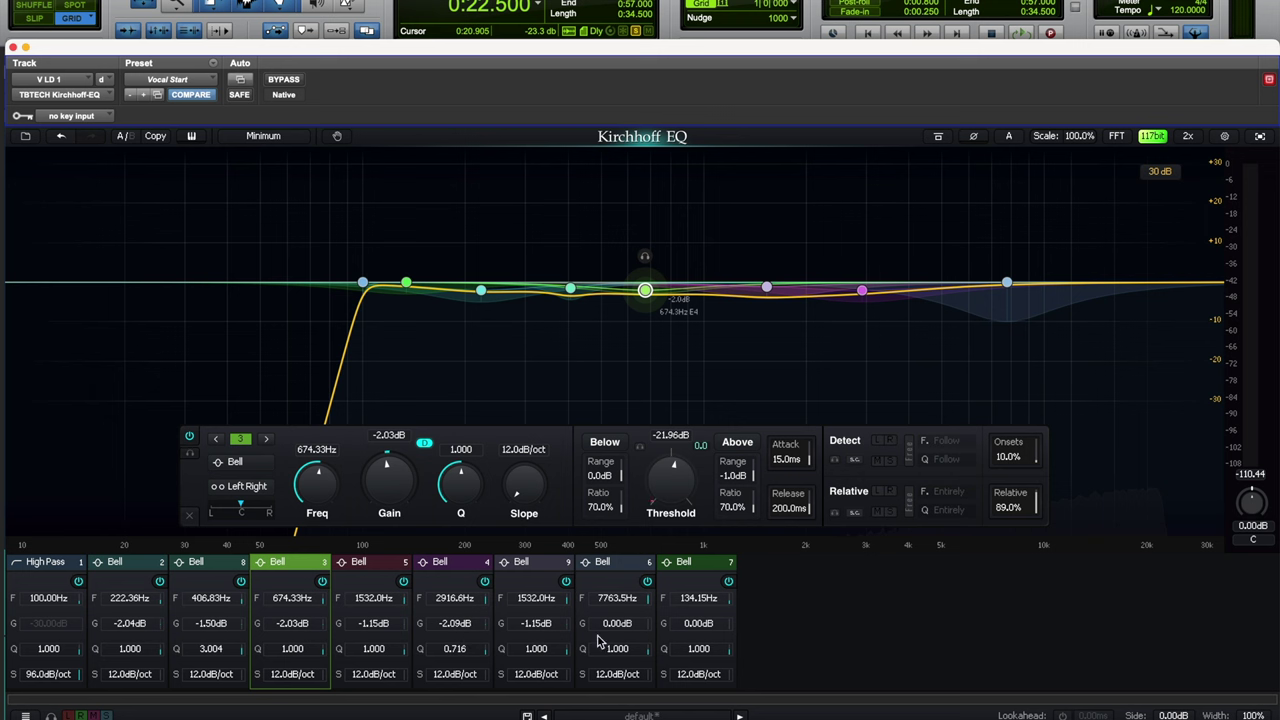
left_click(135, 565)
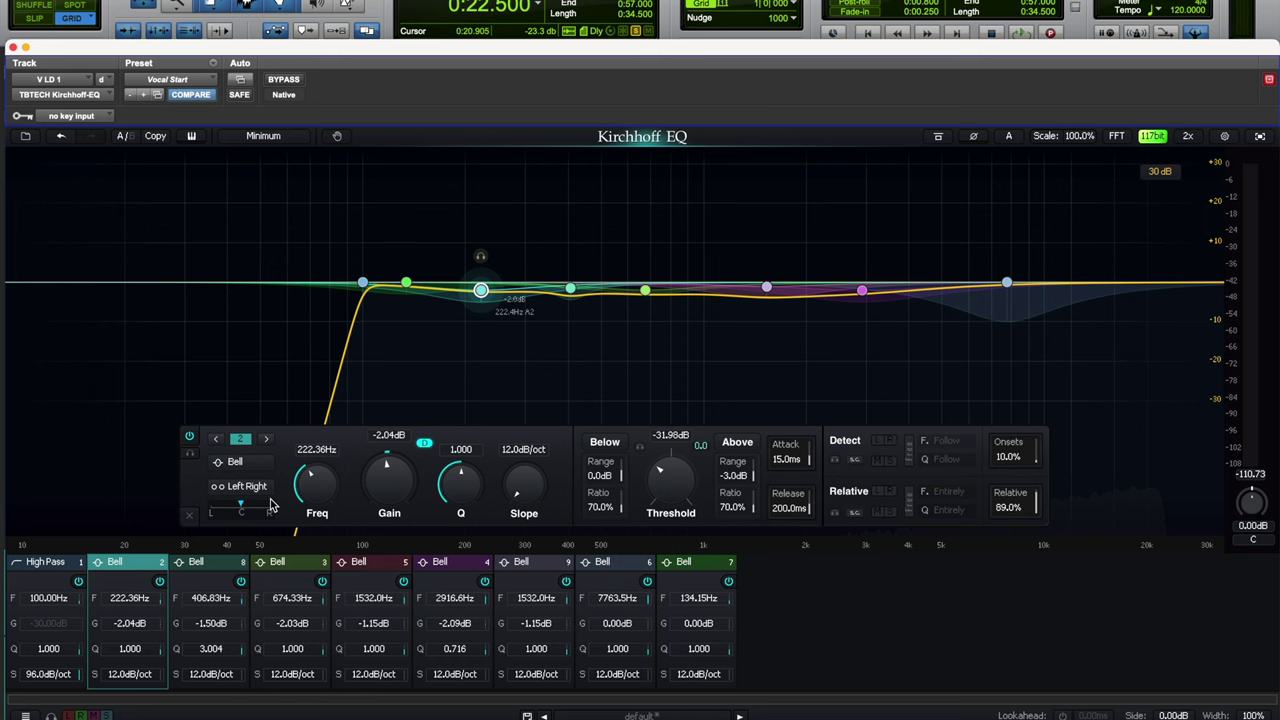
left_click(548, 568)
left_click(600, 563)
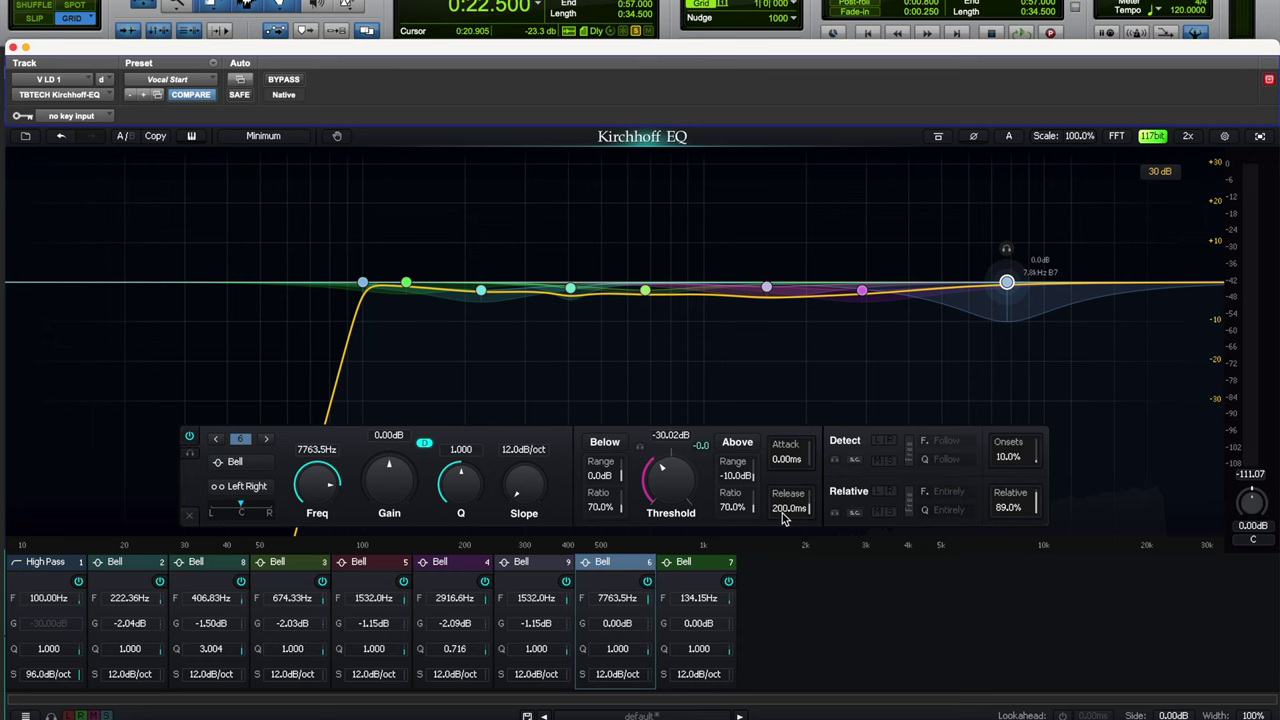
left_click(13, 47)
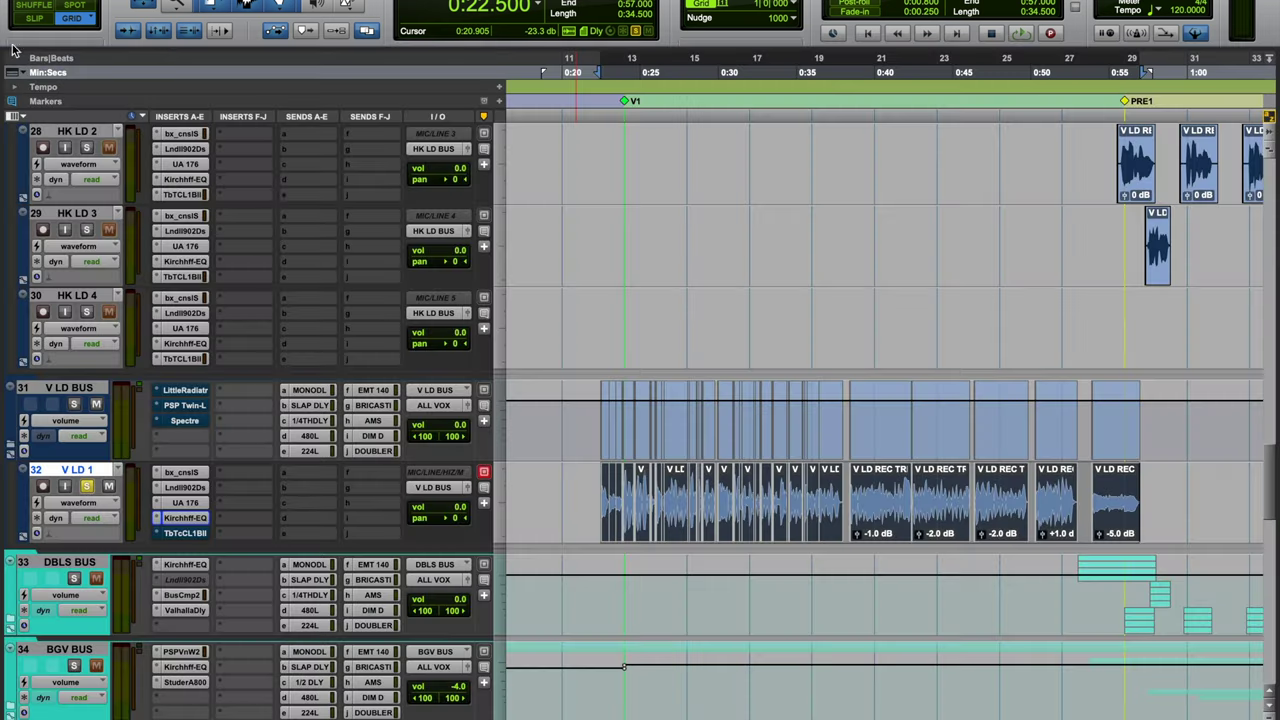
Step: Take the Tube-Tech CL 1B on V LD 1 out of bypass, compare it powered off and on, and close it left on
left_click(197, 535)
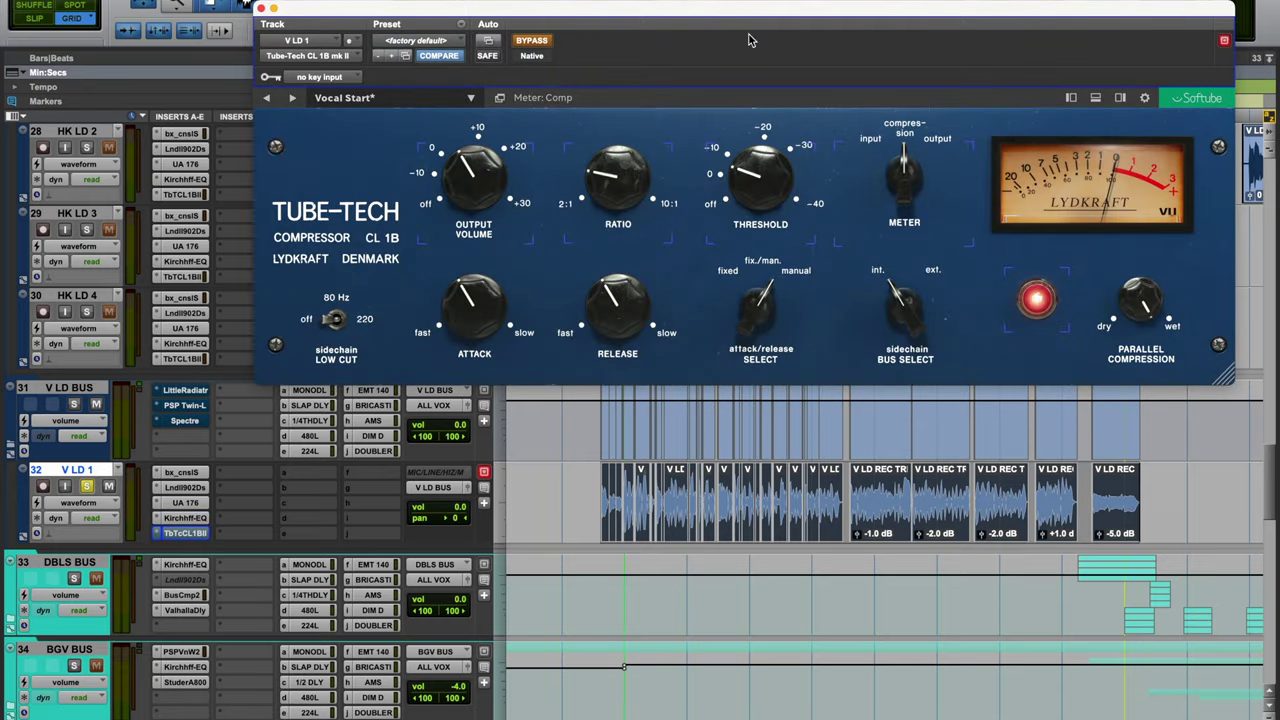
left_click(530, 44)
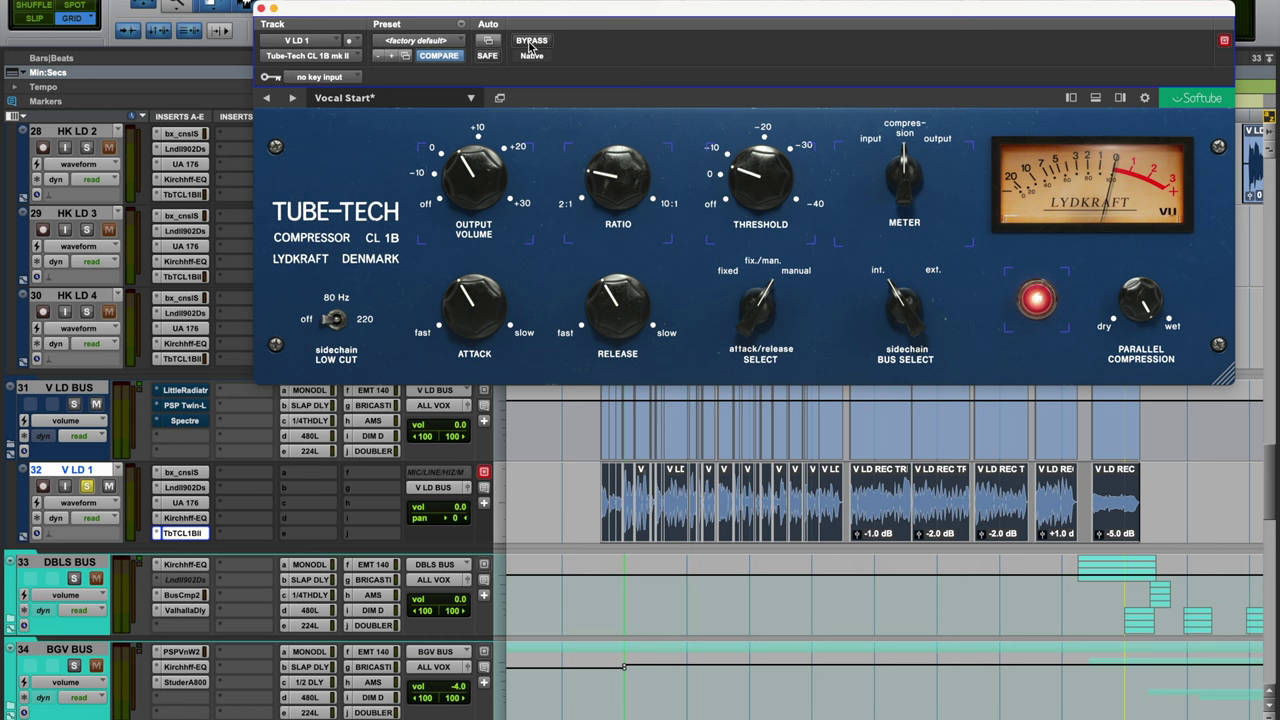
left_click(1037, 299)
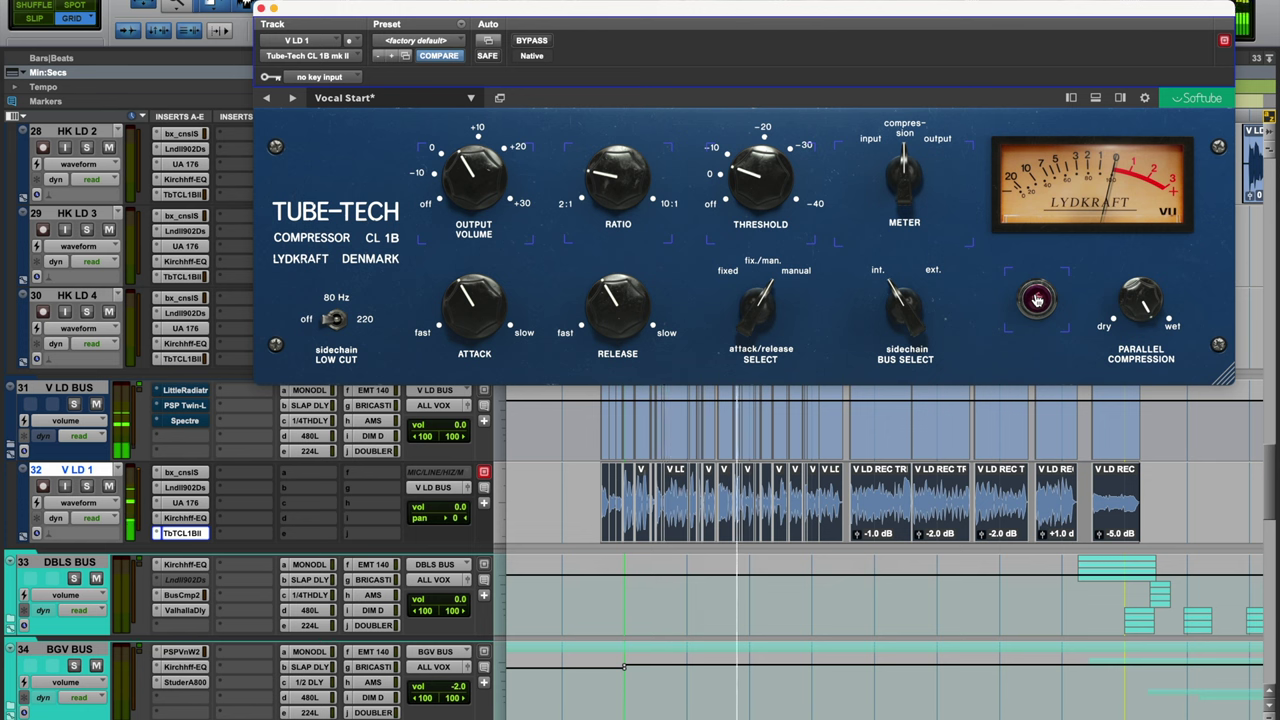
left_click(1037, 300)
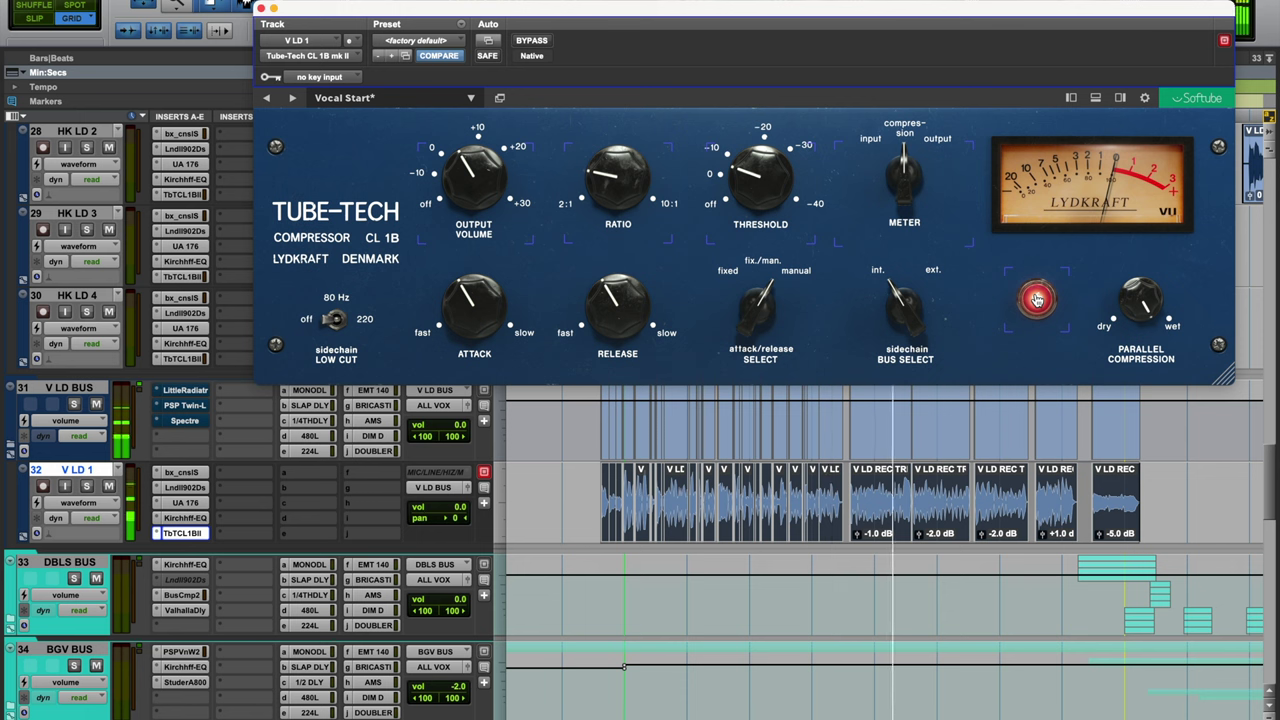
left_click(1037, 300)
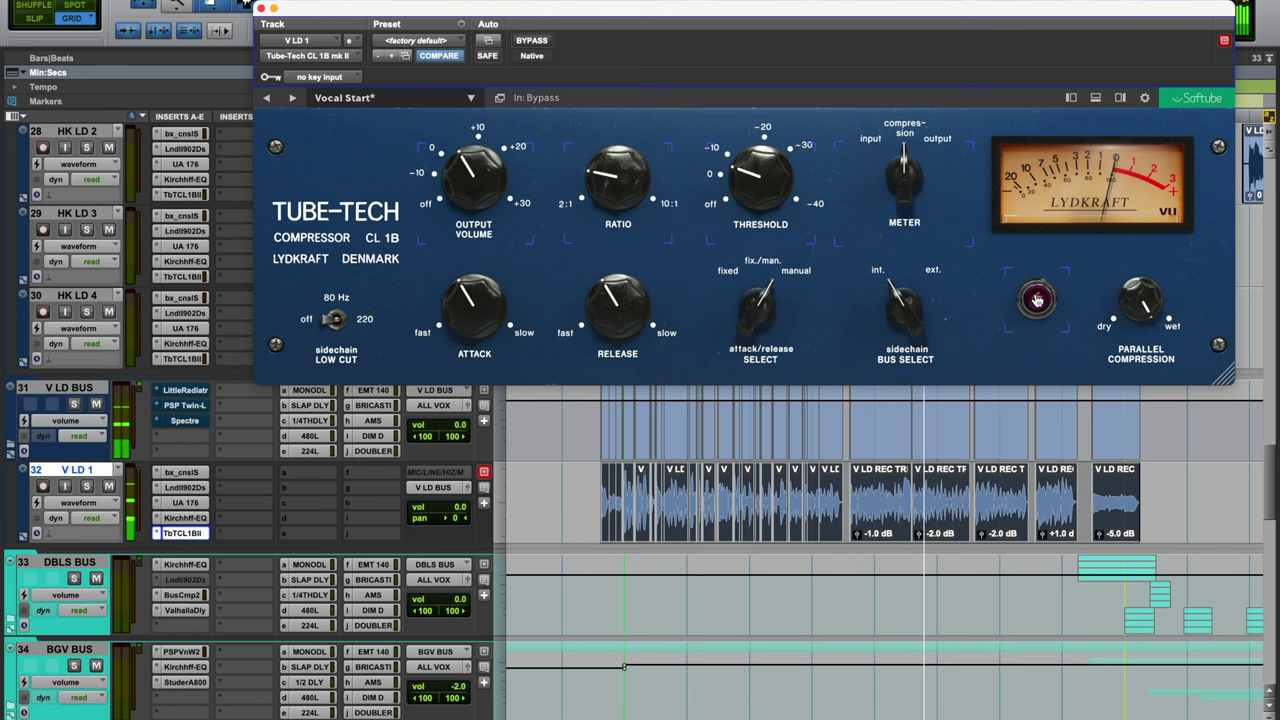
left_click(1037, 300)
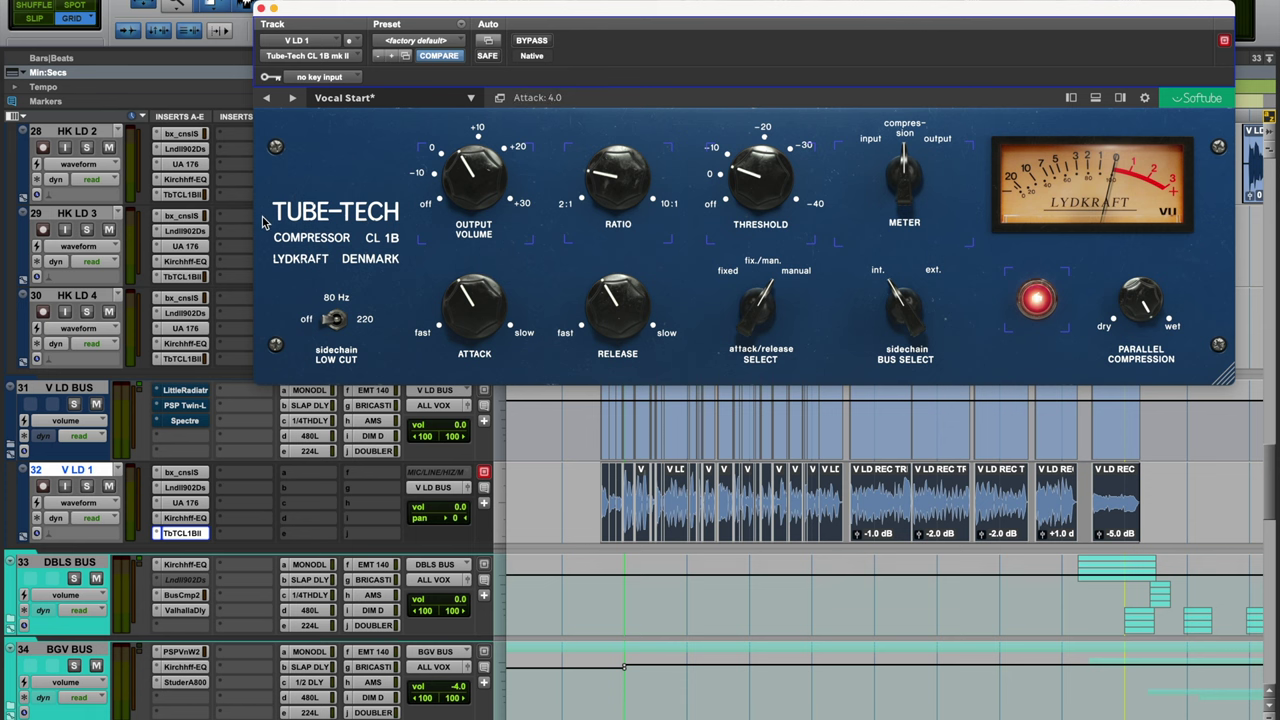
left_click(260, 8)
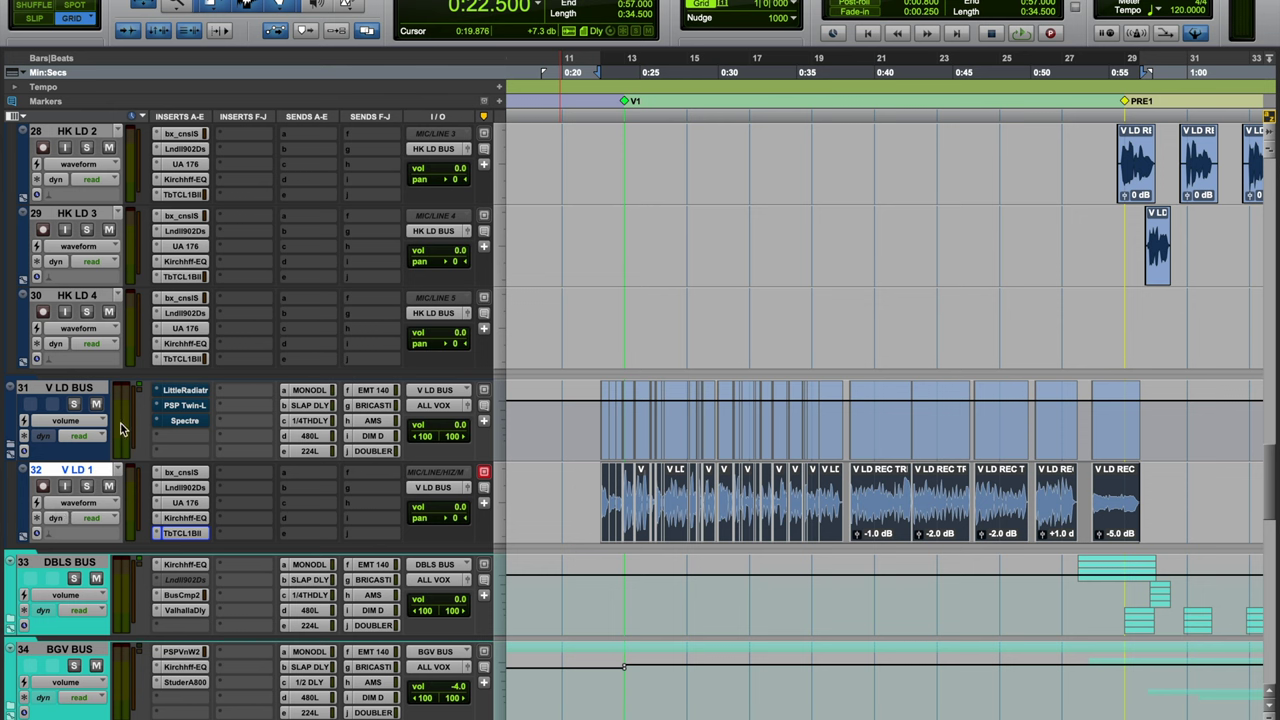
Step: Select the V LD BUS track, open its Little Radiator, and take it out of bypass to check its Heat and Mix values
left_click(87, 392)
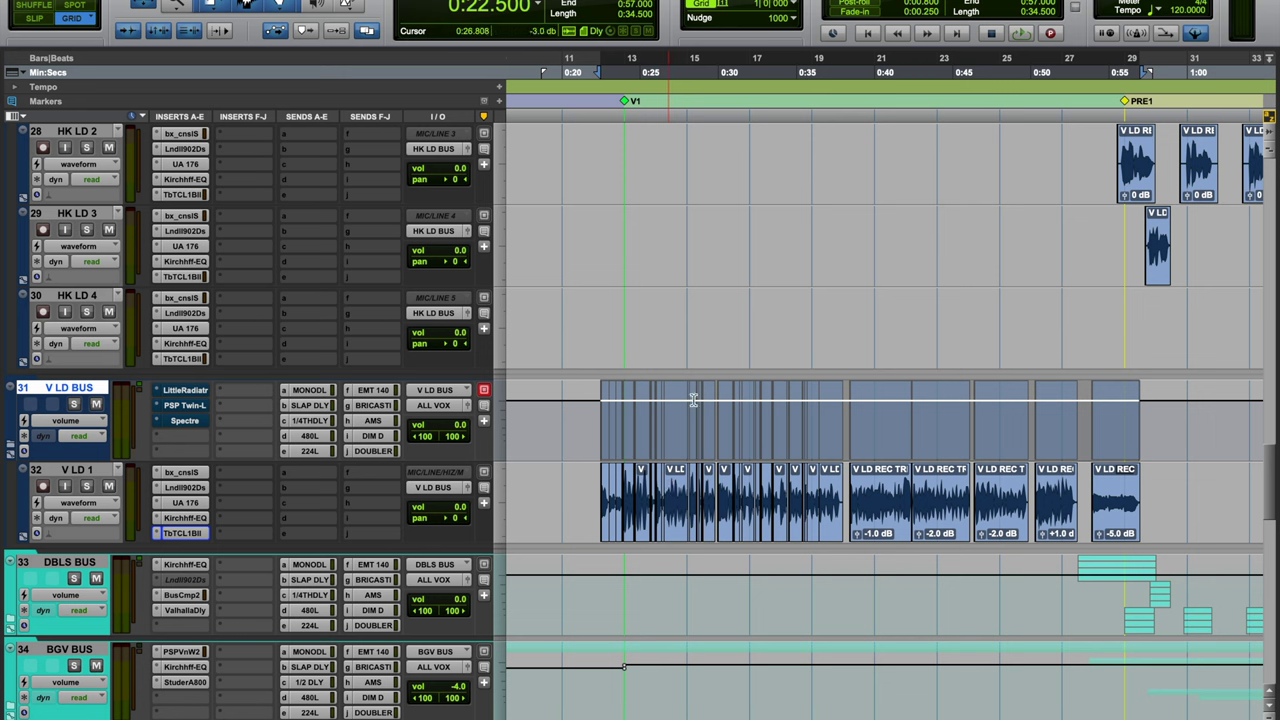
left_click(185, 390)
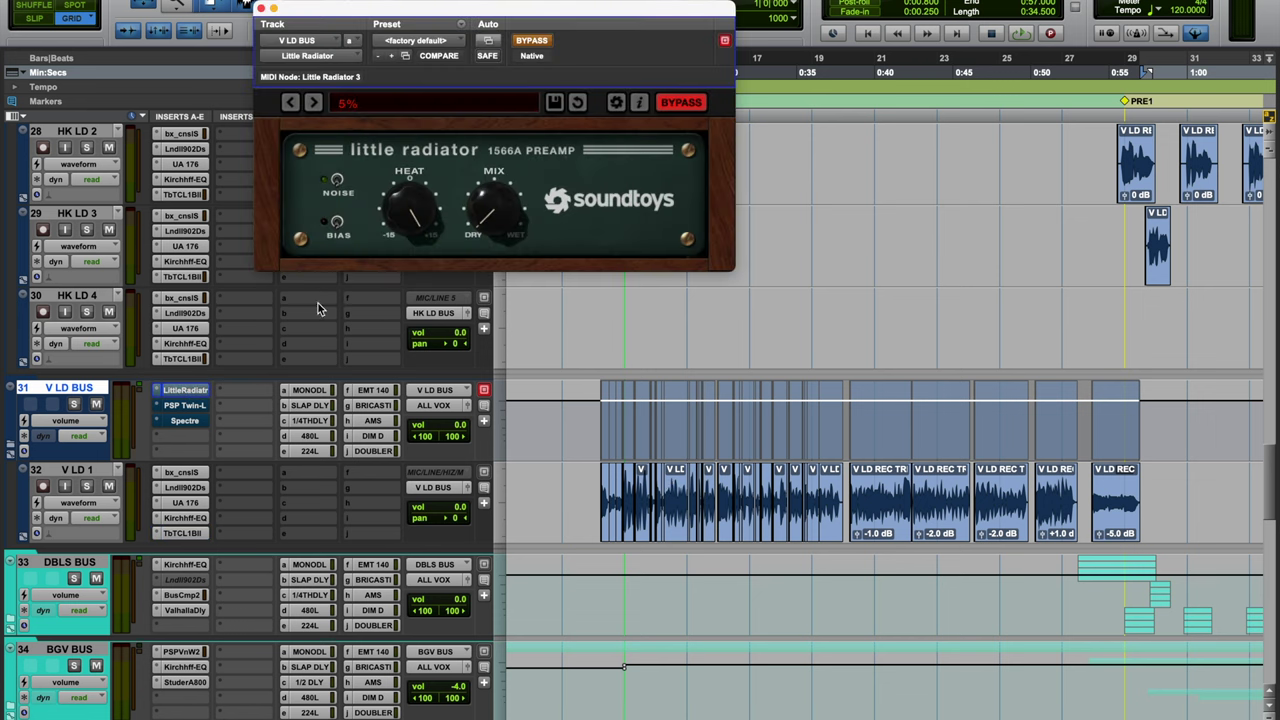
left_click(695, 107)
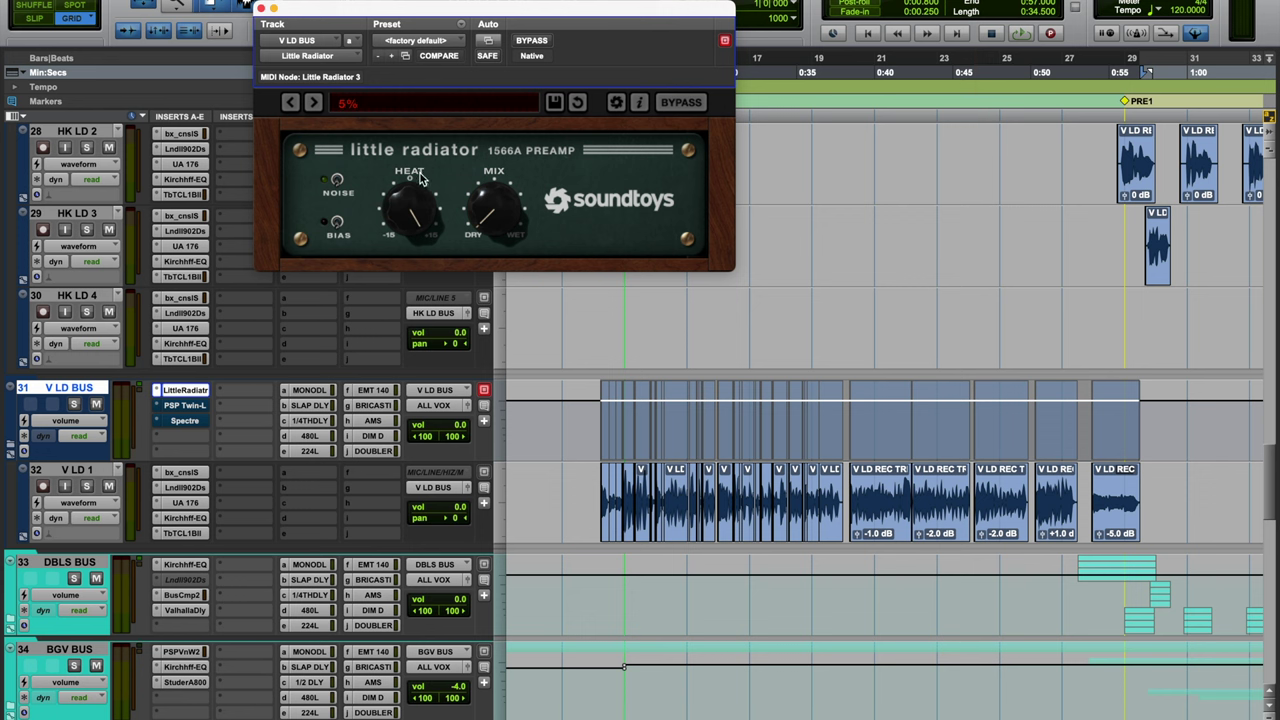
mouse_move(420, 178)
mouse_move(497, 176)
Step: Play the verse while comparing the Little Radiator on V LD BUS bypassed and active, leave it active, and stop playback
left_click(680, 103)
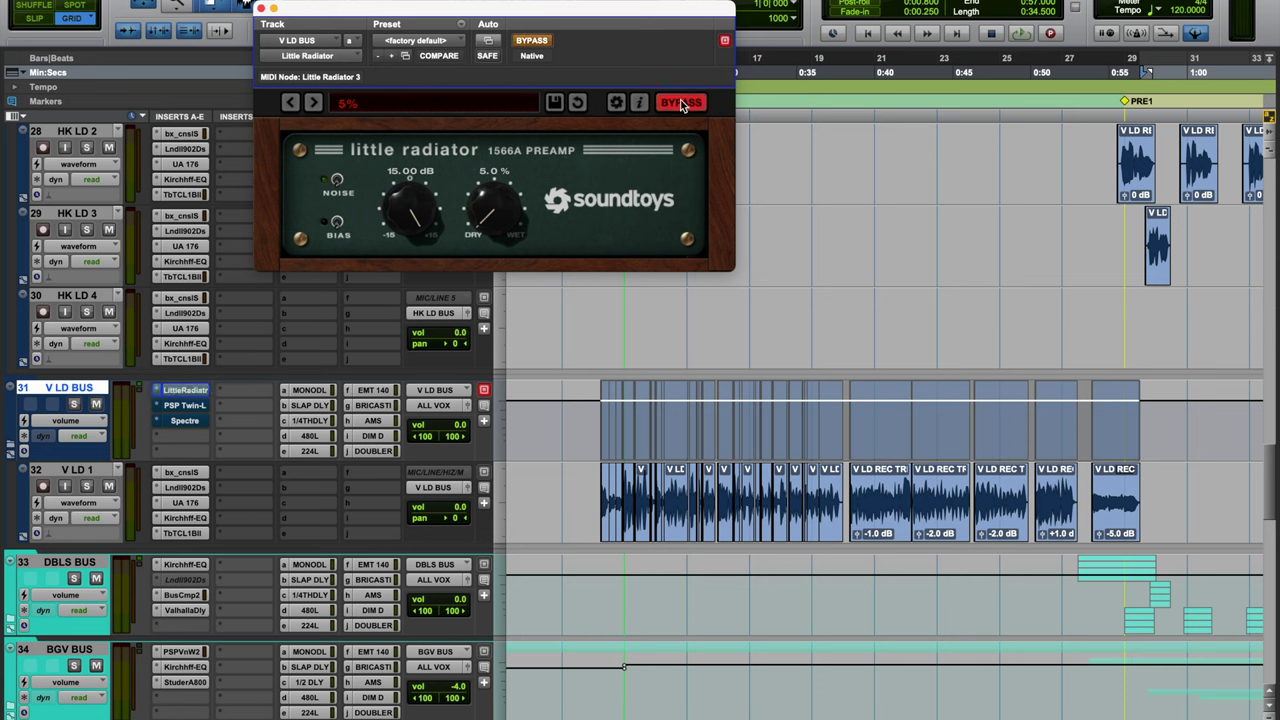
key("space")
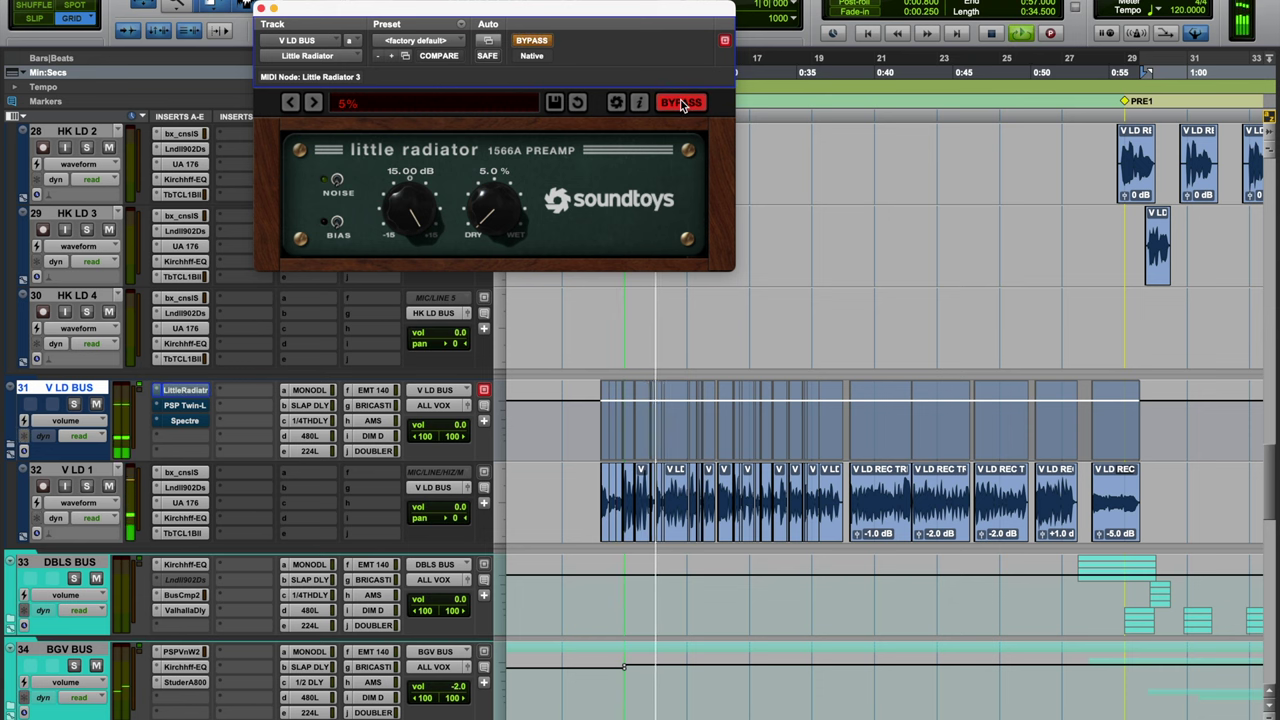
left_click(682, 104)
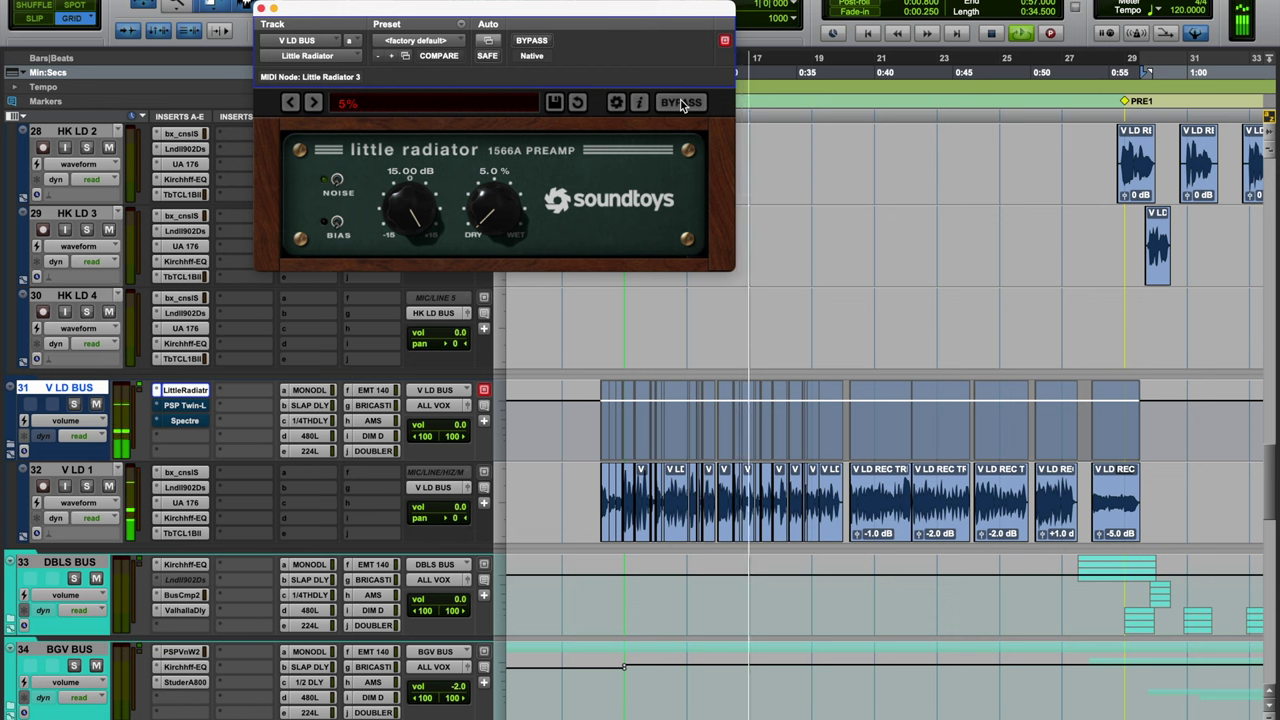
left_click(682, 104)
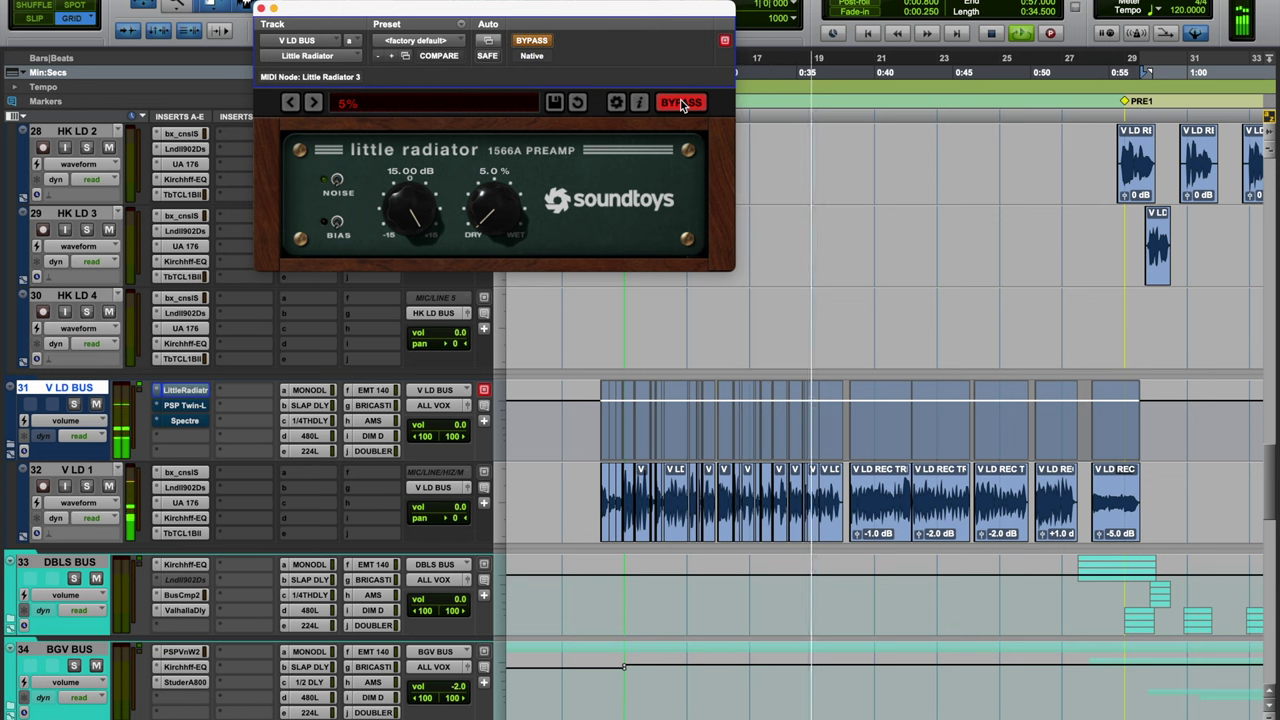
left_click(682, 104)
key("space")
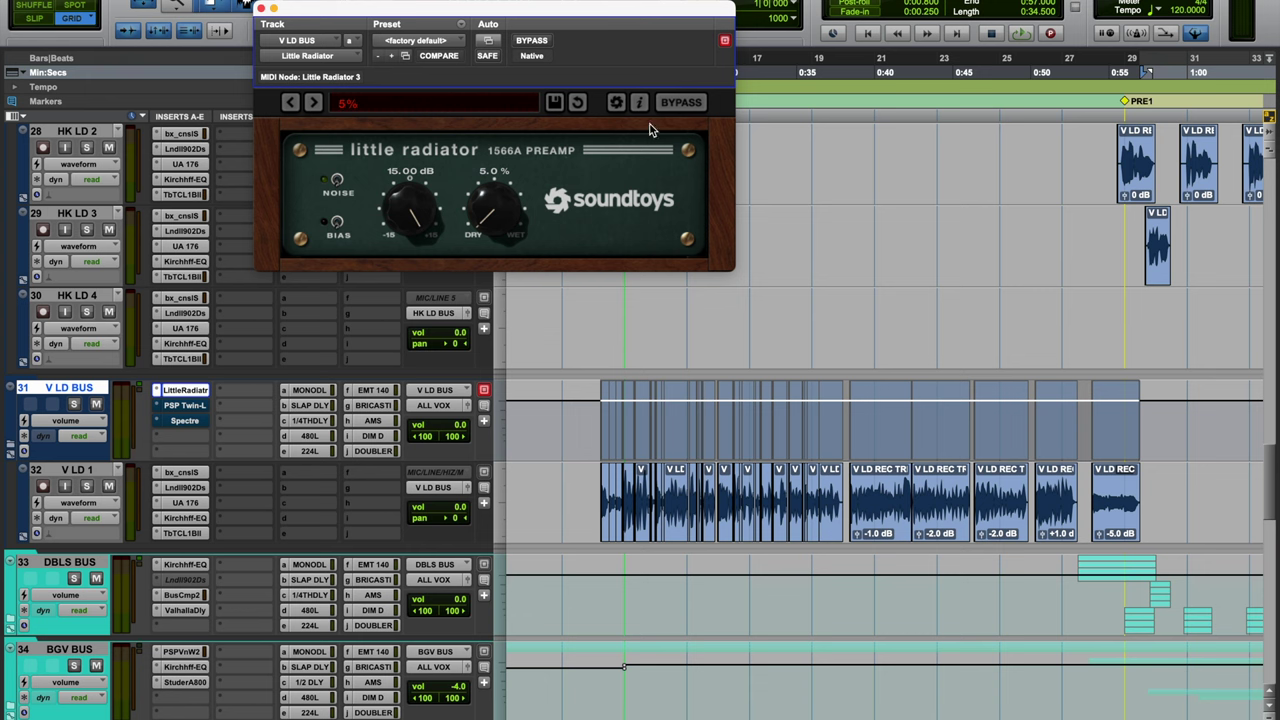
Step: Move the plug-in window clear of the inserts, take the PSP Twin-L on V LD BUS out of bypass, audition it, and close it
left_click_drag(622, 14, 874, 110)
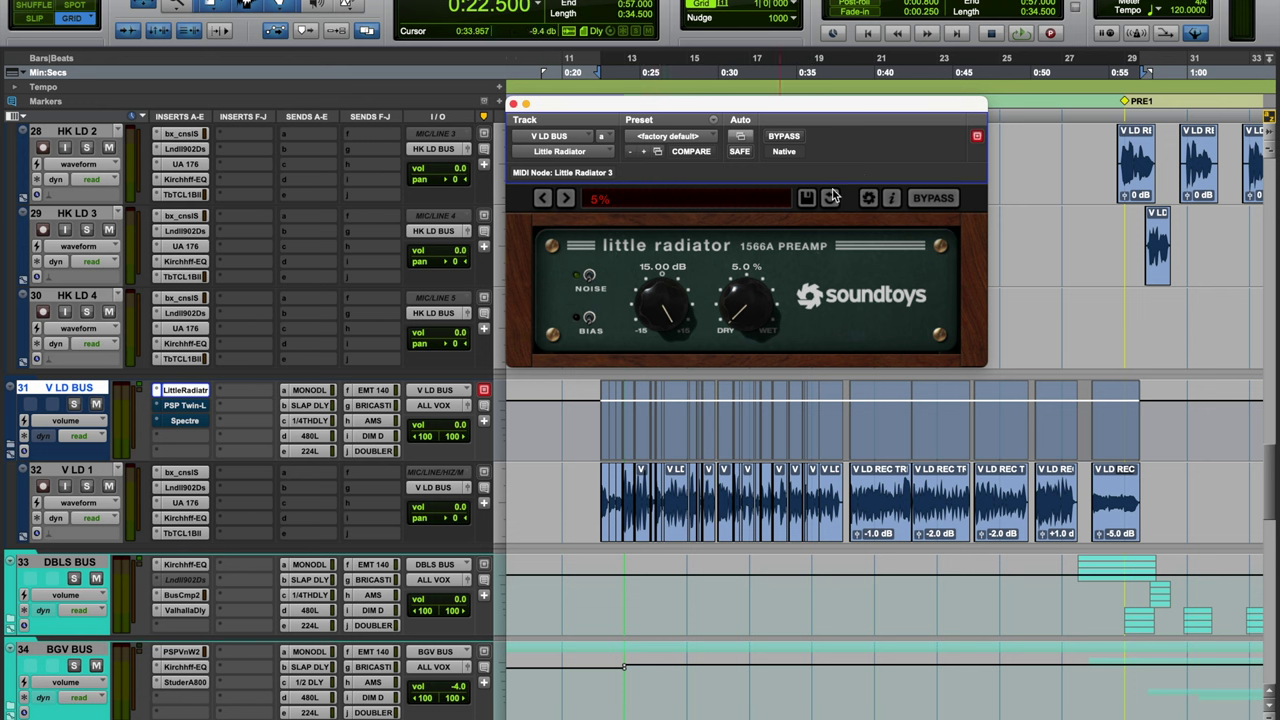
left_click_drag(722, 112, 716, 102)
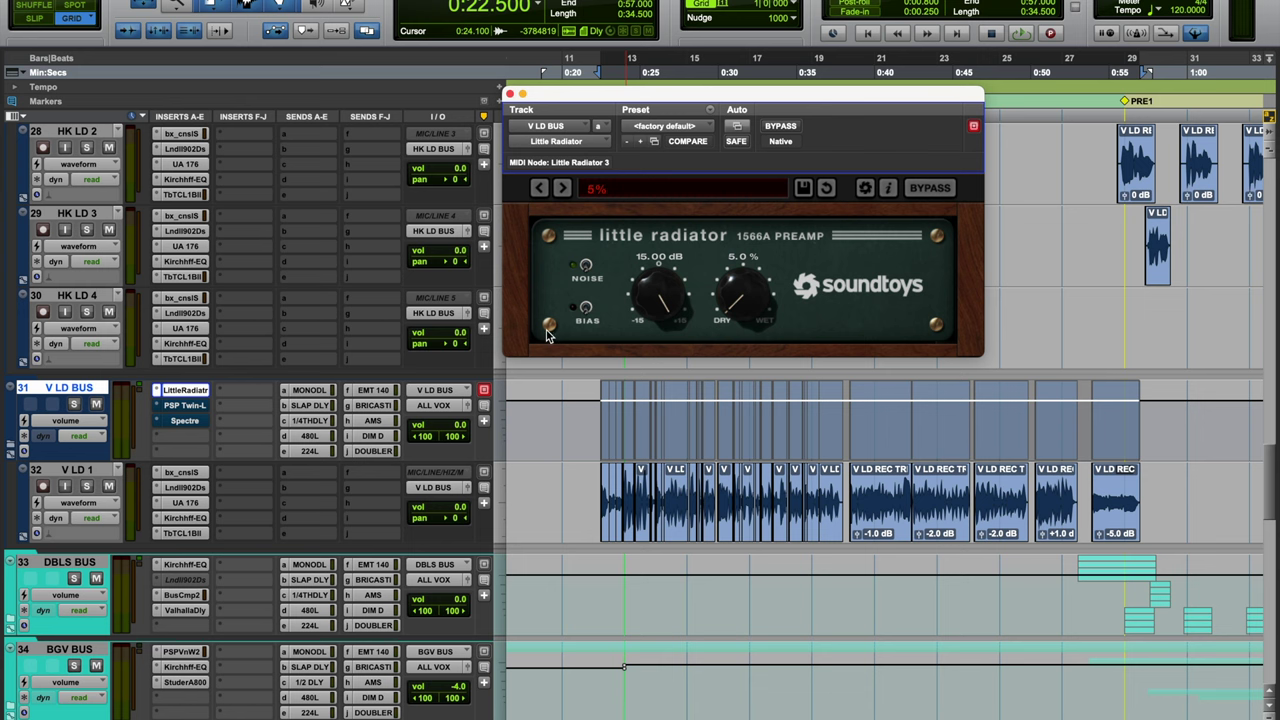
left_click(204, 408)
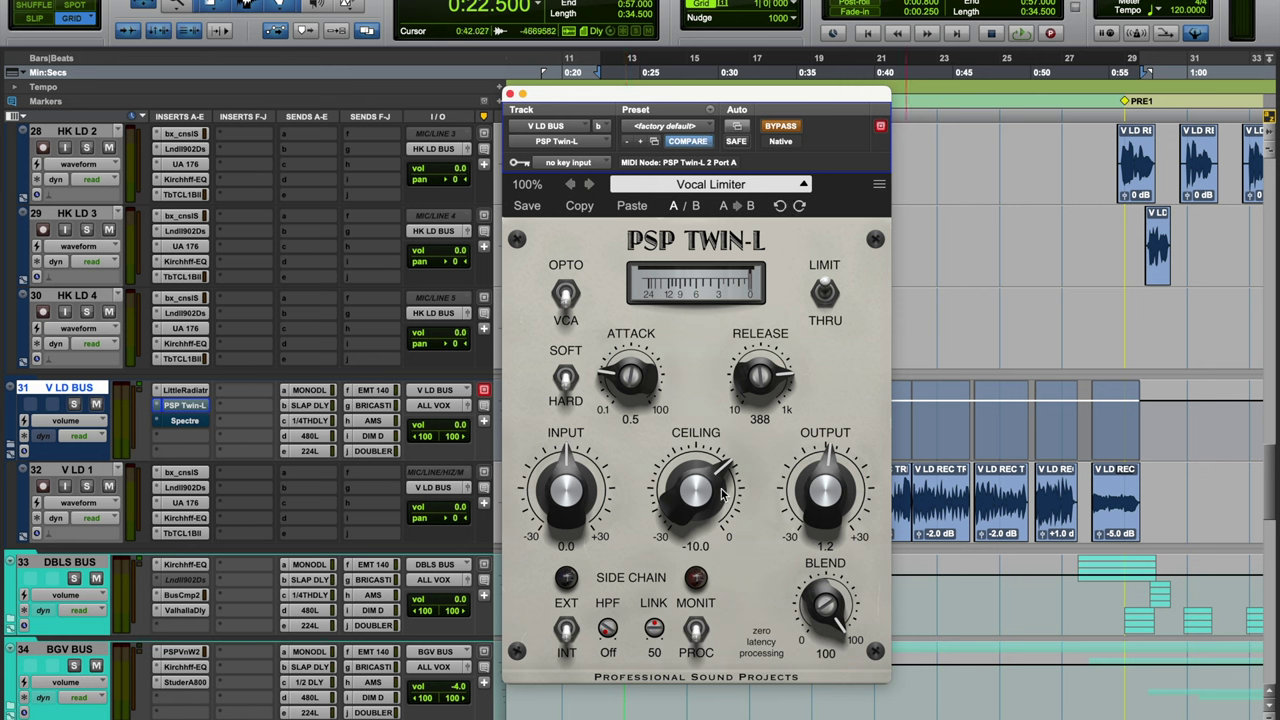
left_click(777, 128)
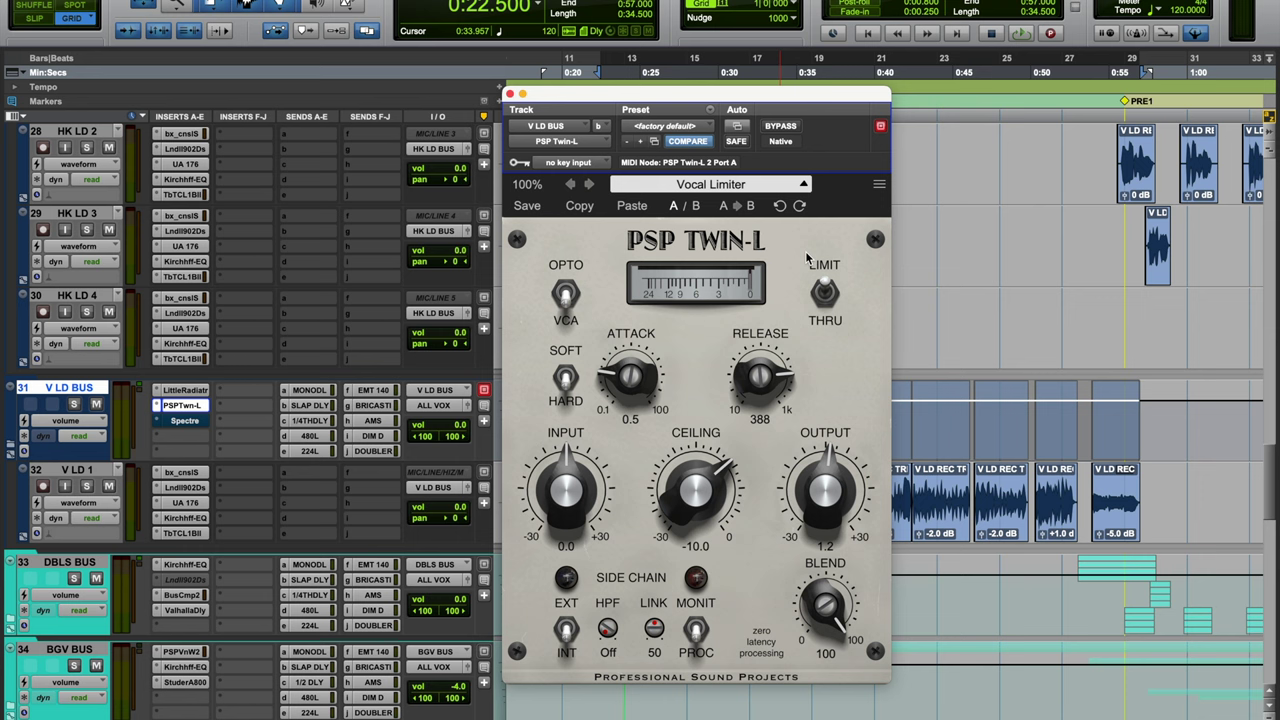
key("space")
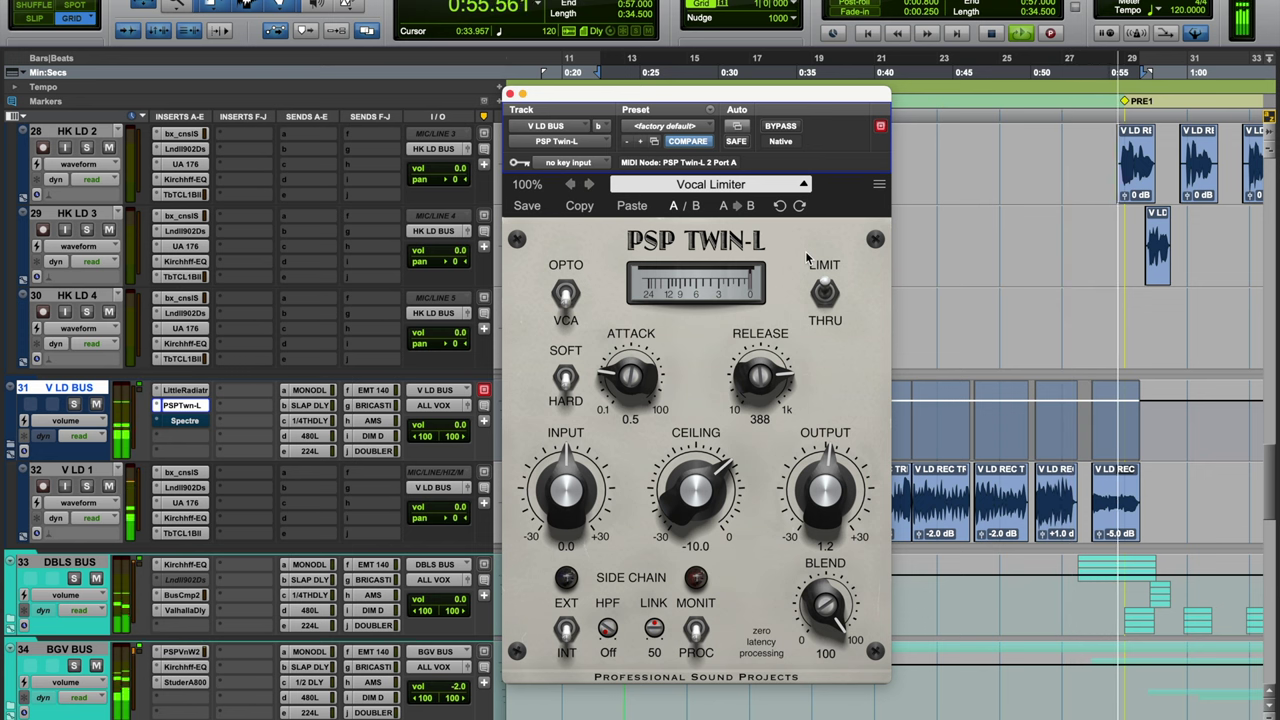
key("space")
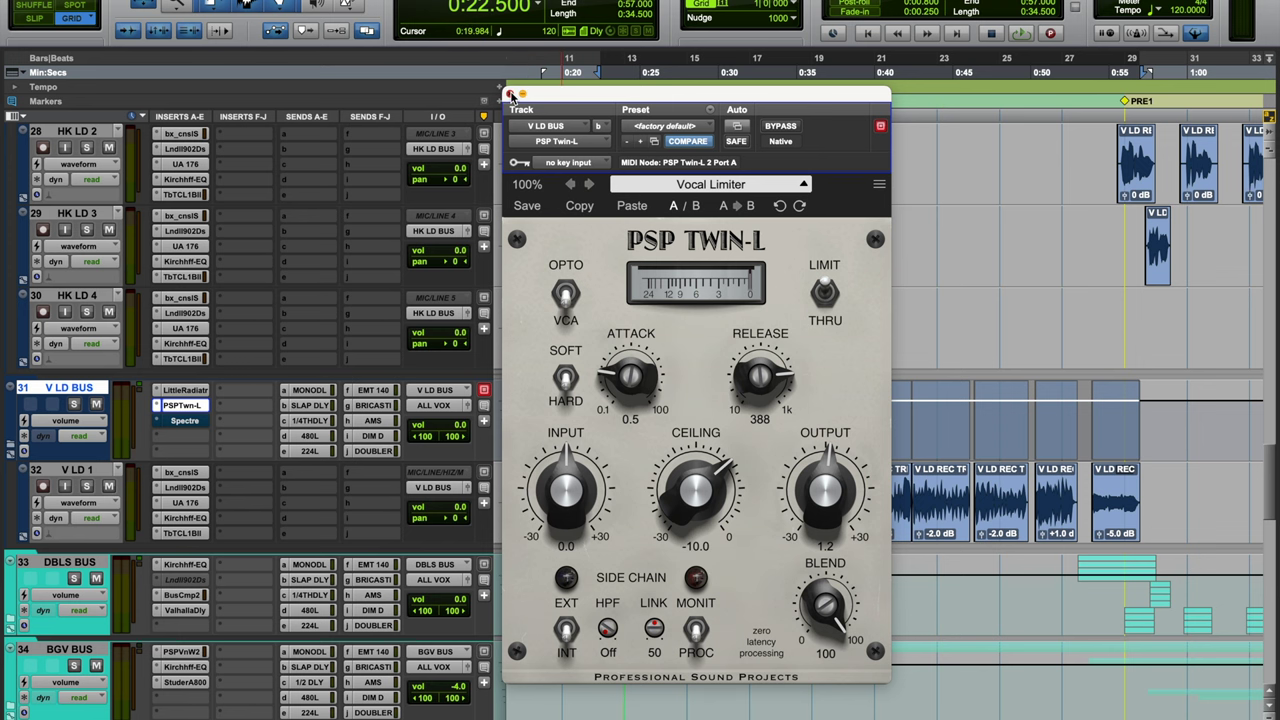
left_click(510, 94)
Step: Open the Spectre on V LD BUS, take it out of bypass, and reposition its window over the session
left_click(185, 420)
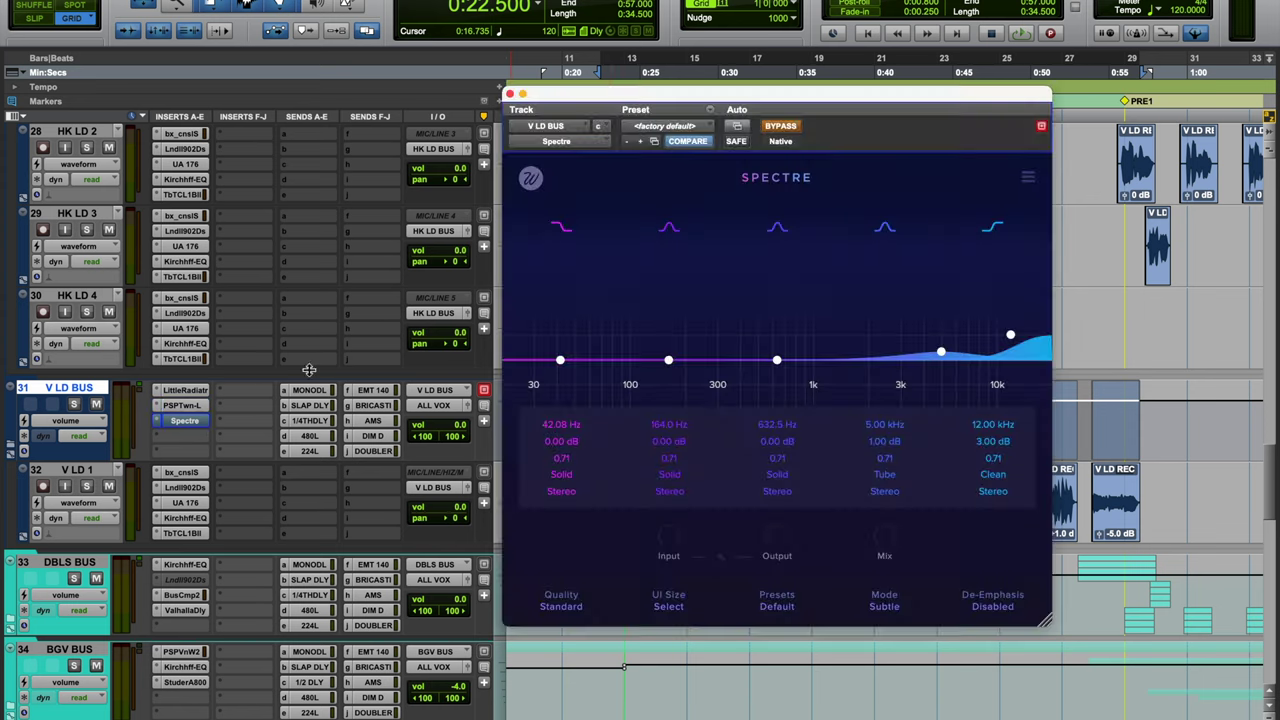
left_click(790, 128)
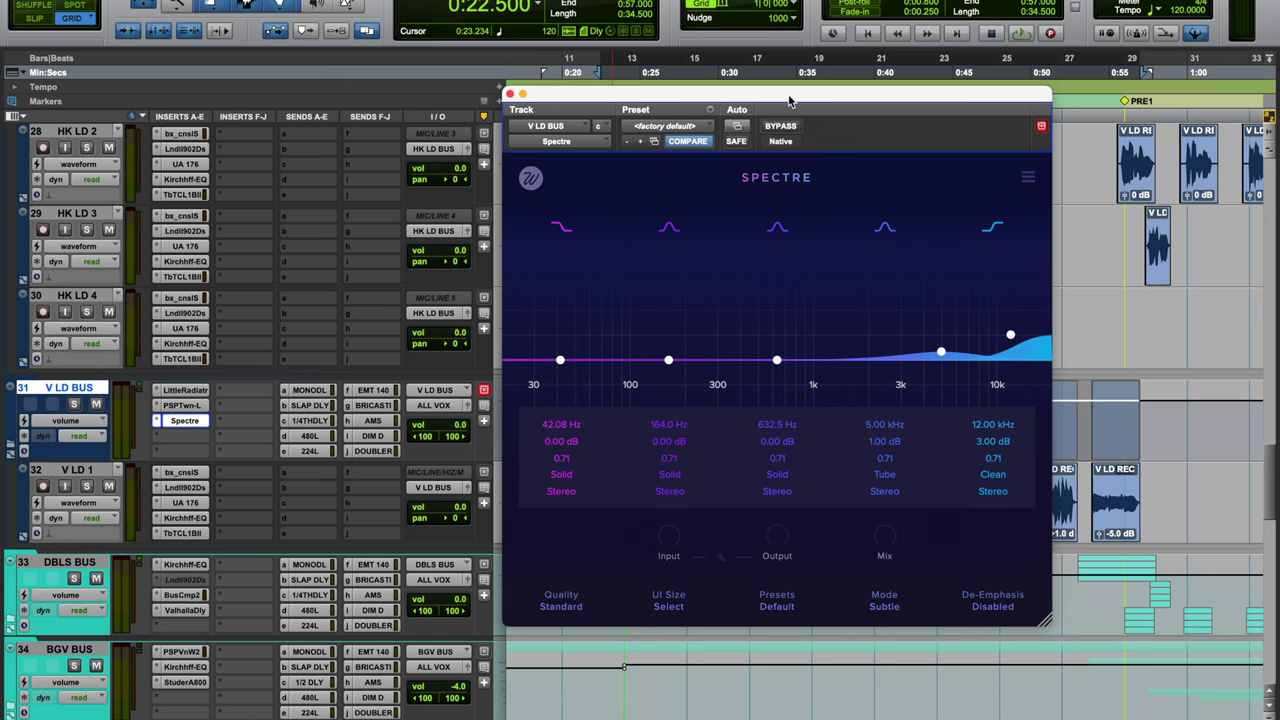
left_click_drag(790, 103, 661, 77)
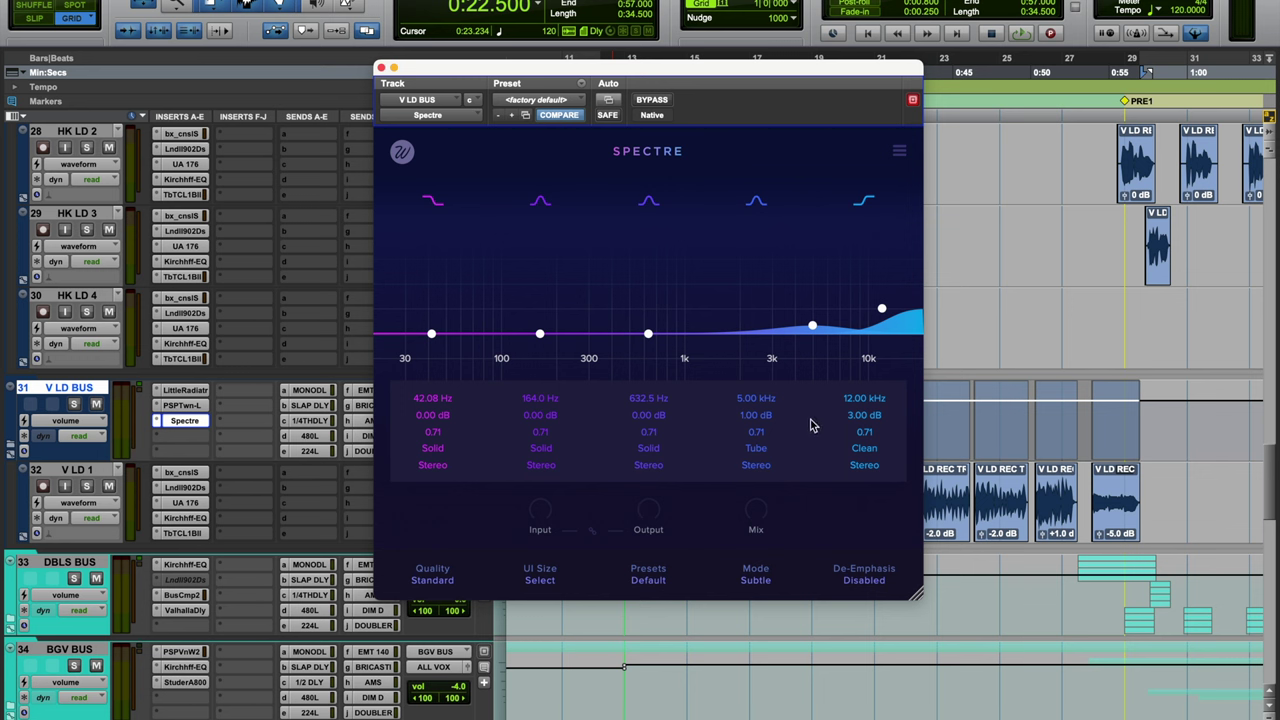
Step: Review the saturation types available for Spectre's 5.00 kHz and 12.00 kHz bands, keeping Tube and Clean
left_click(760, 452)
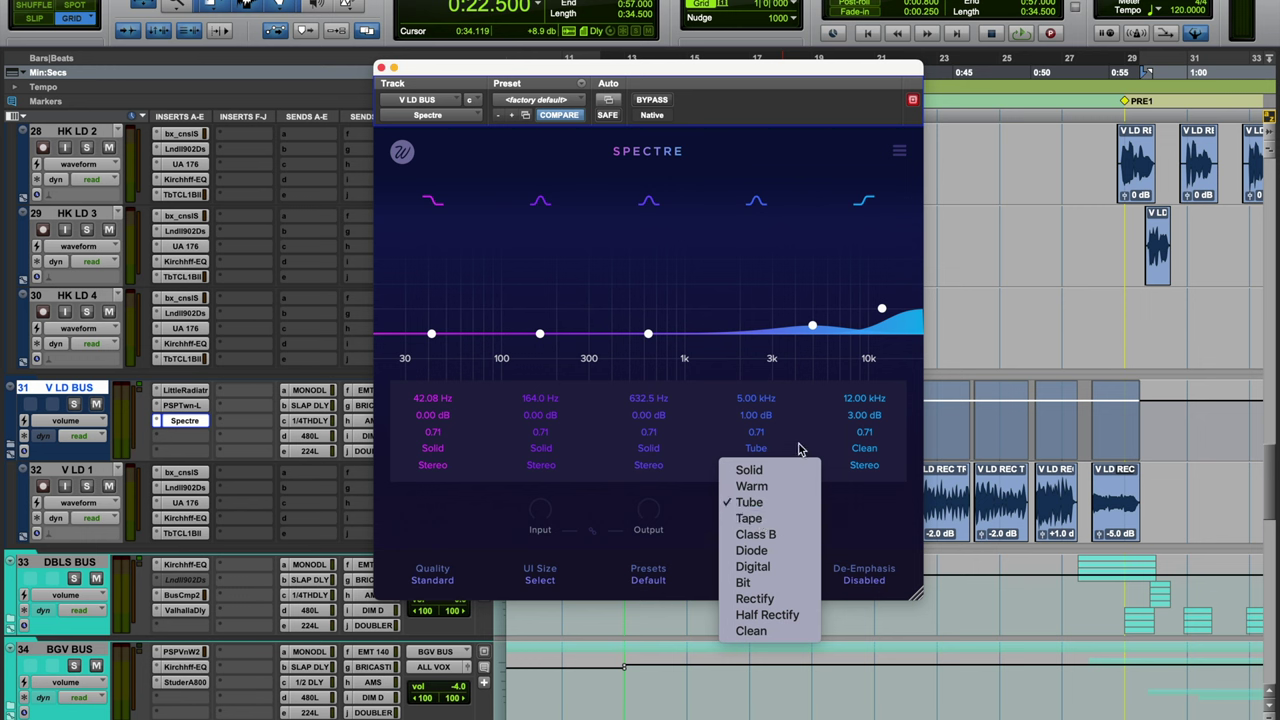
left_click(823, 408)
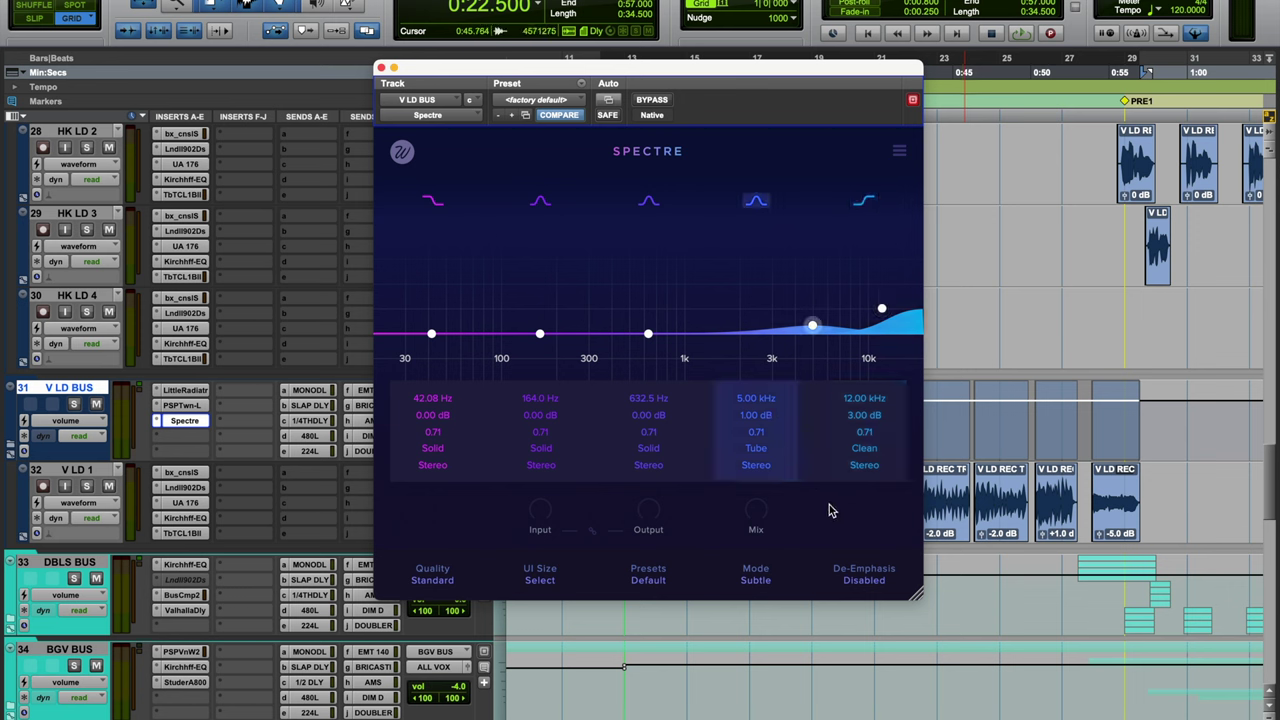
left_click(864, 449)
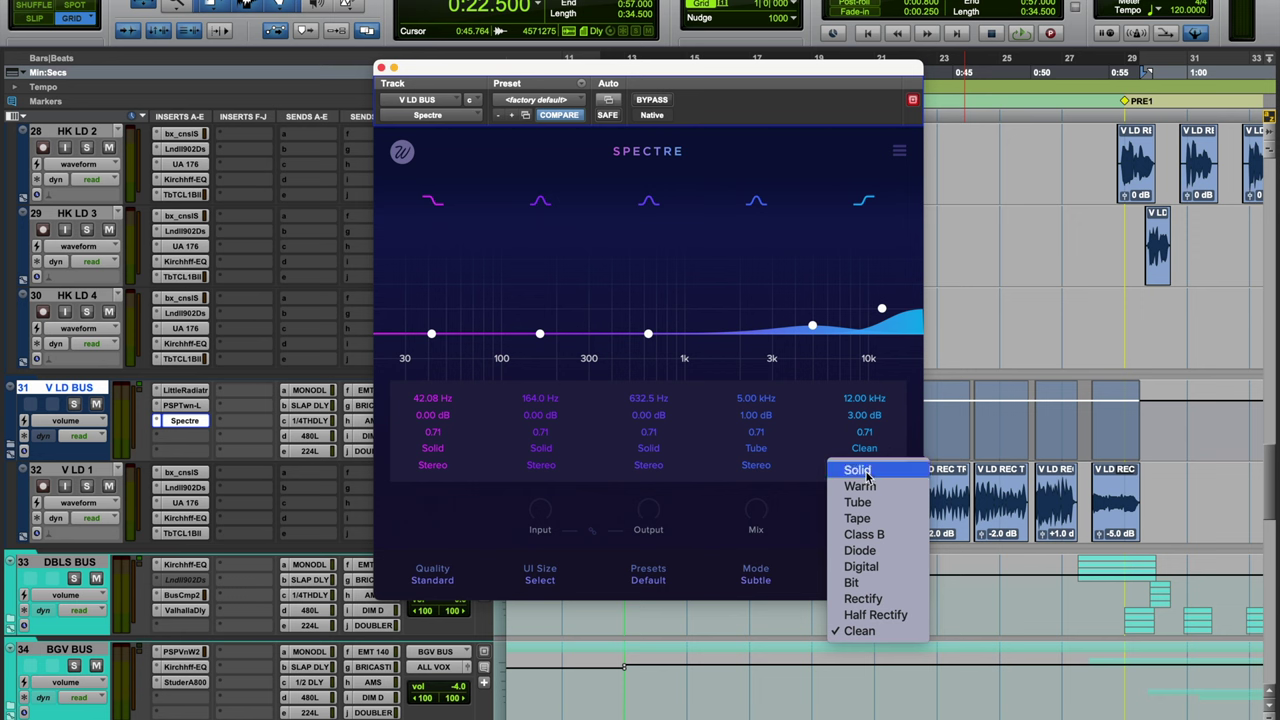
left_click(808, 562)
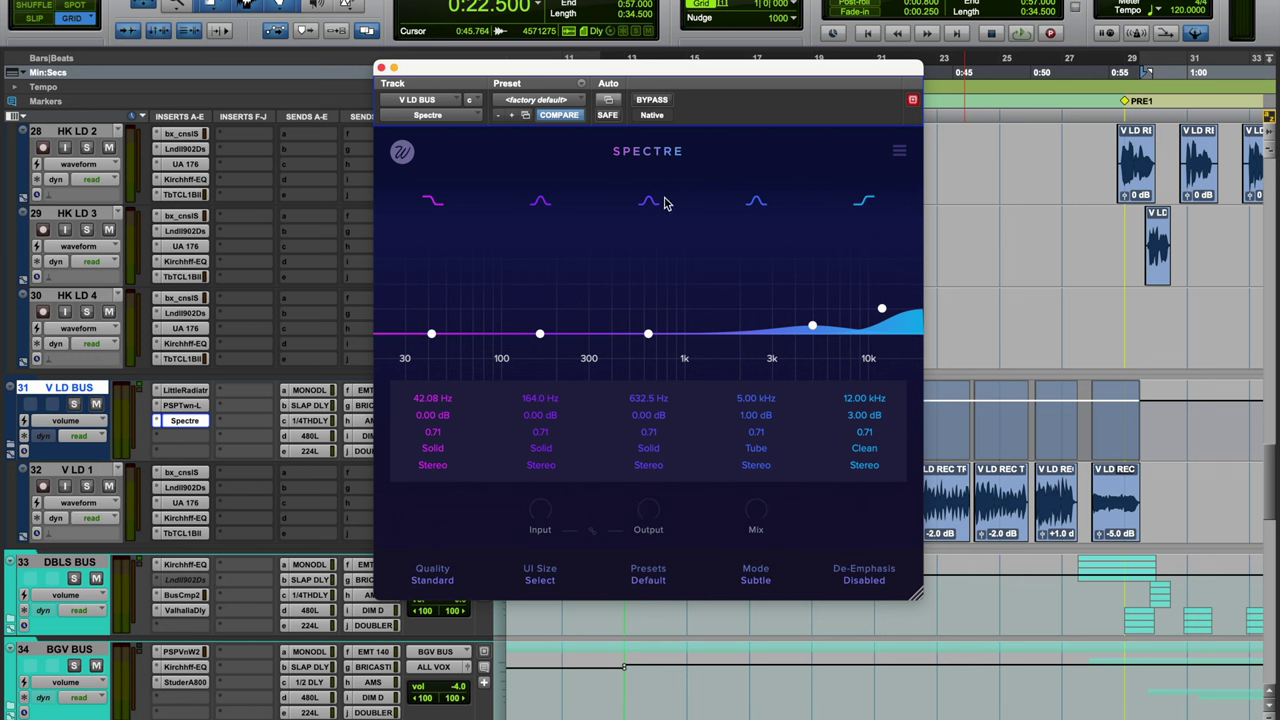
Step: Compare Spectre bypassed and active during playback, leave it active, stop playback, and close its window
left_click(659, 107)
key("space")
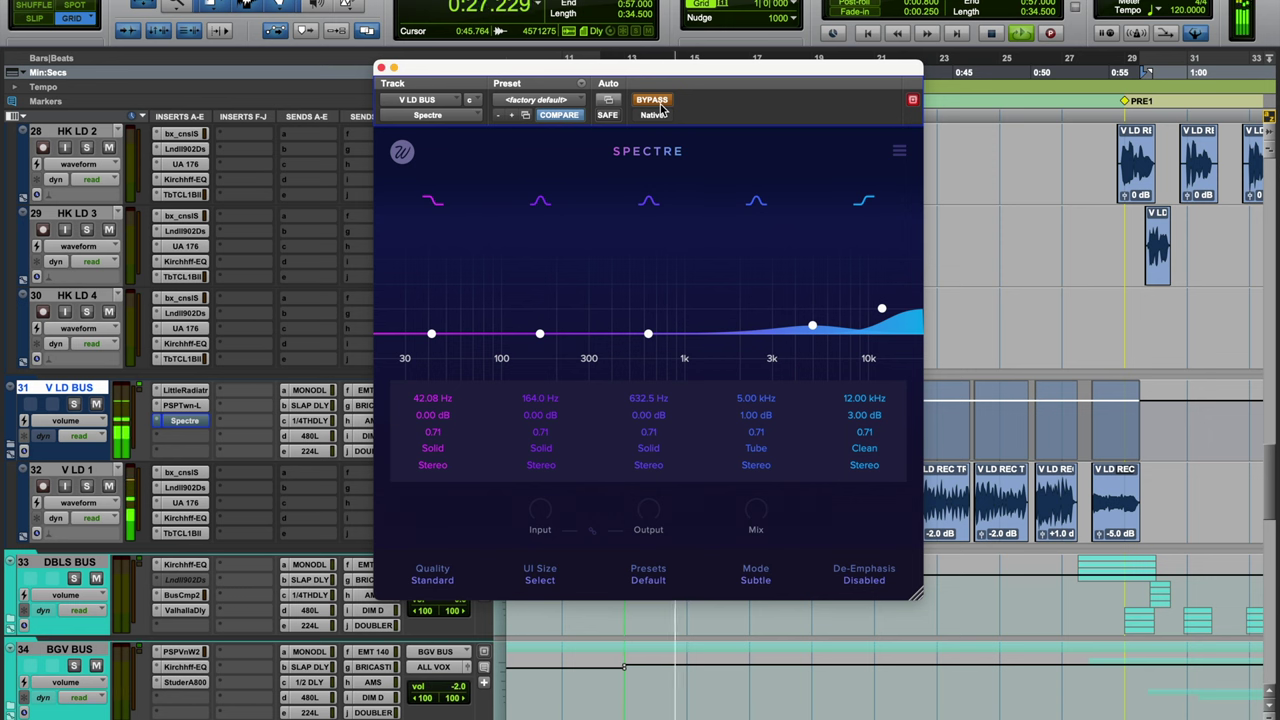
left_click(659, 107)
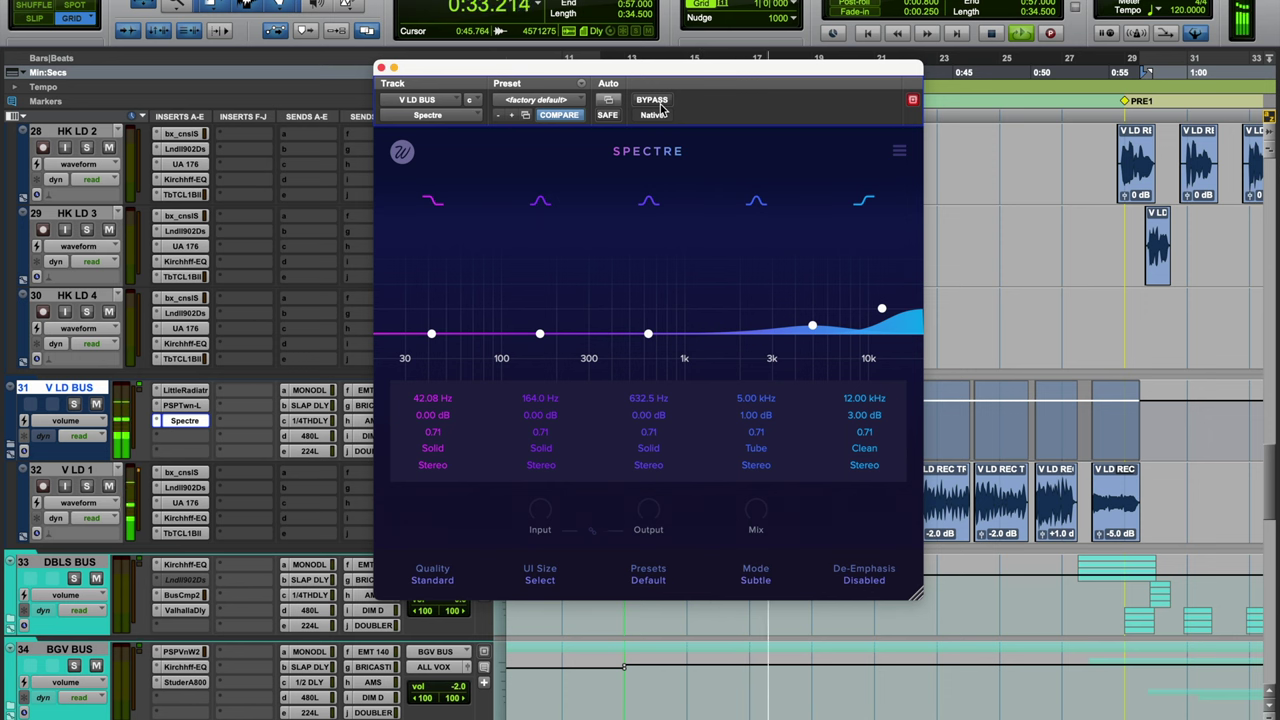
key("space")
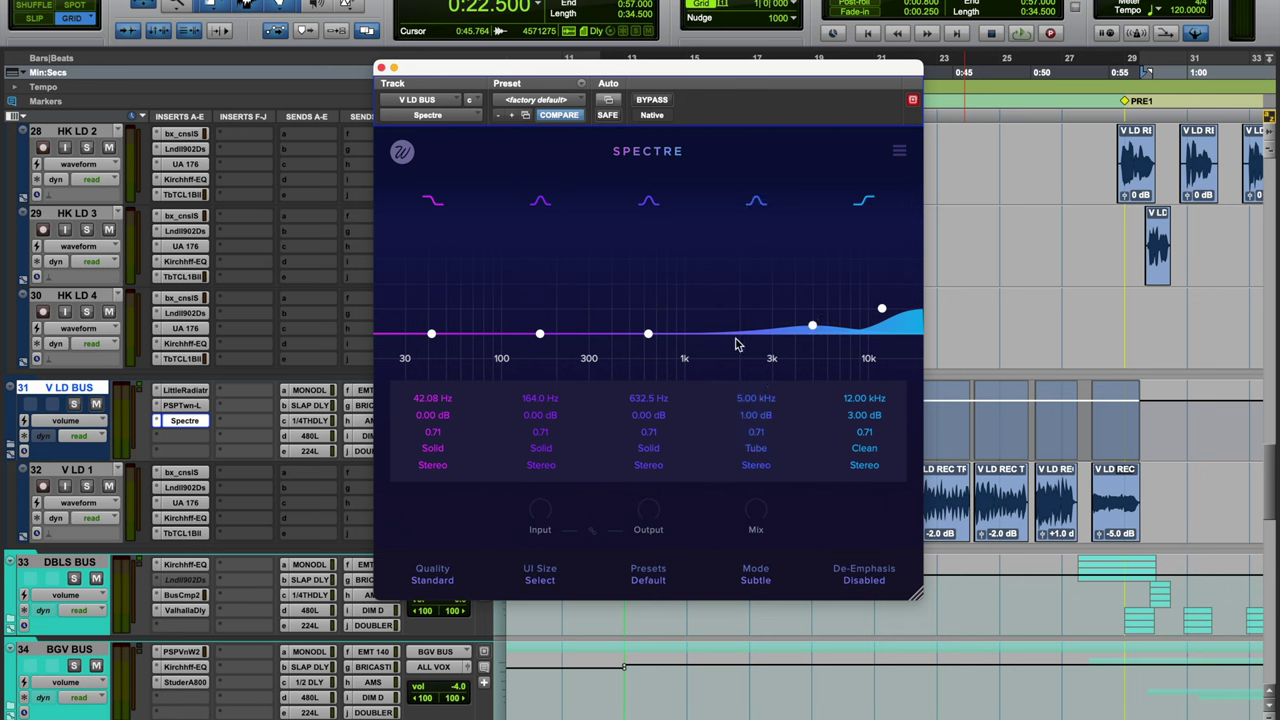
left_click(648, 334)
left_click(380, 68)
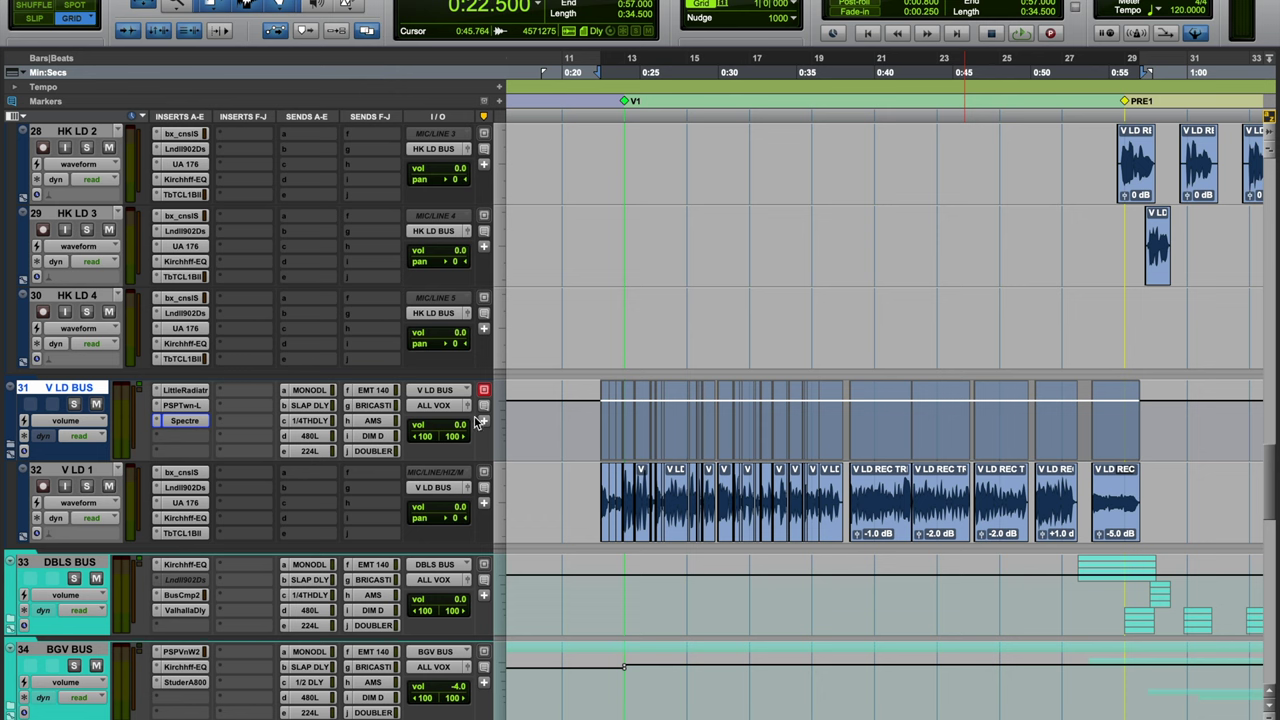